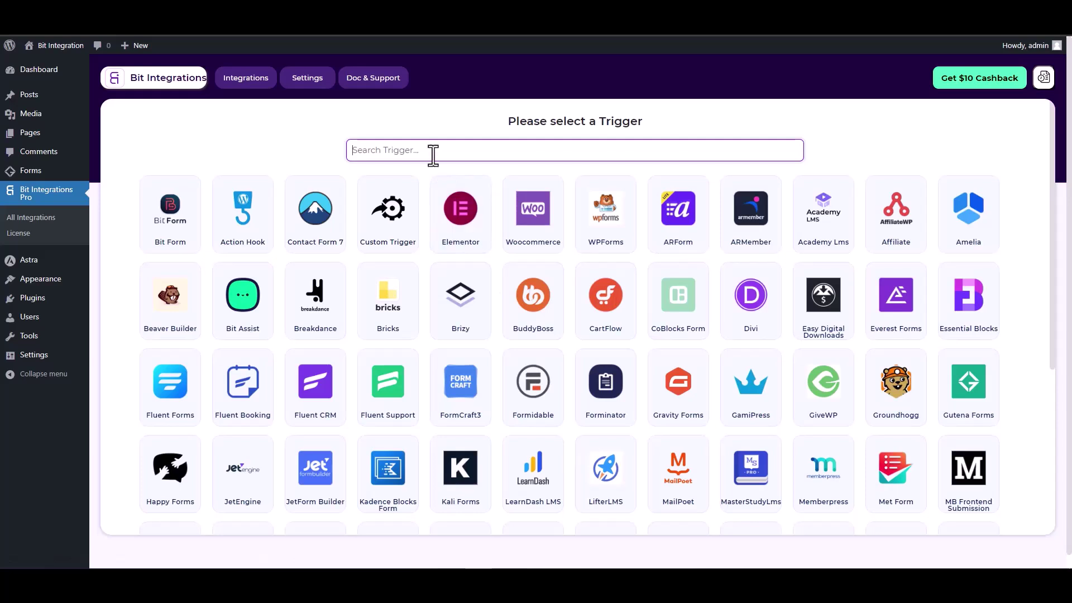
# Search 'gut', pick Gutena Forms as the trigger and start fetching a test submission
pyautogui.write('gun')
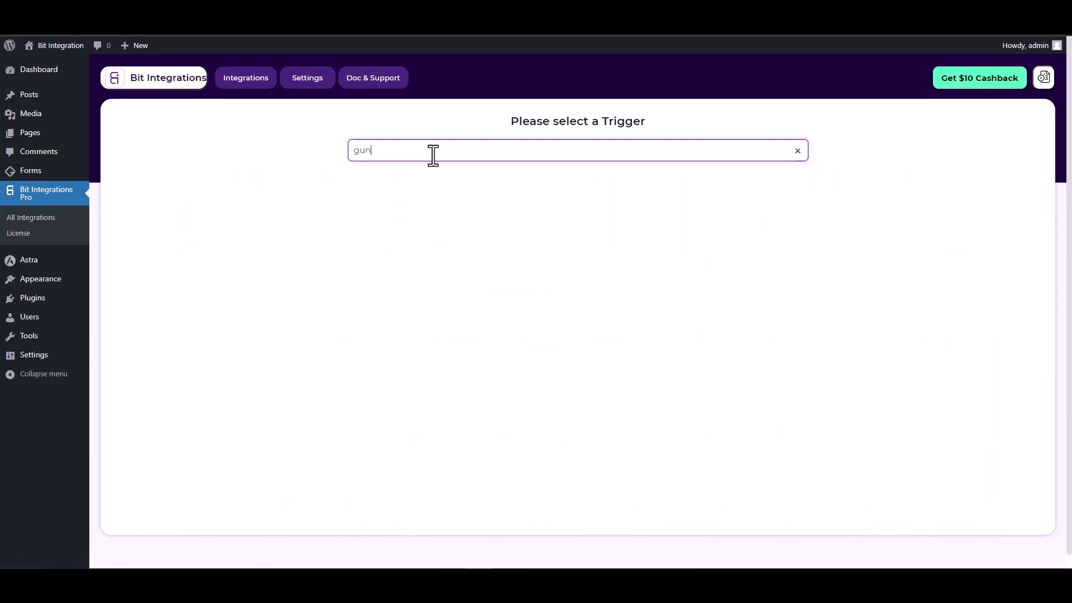
pyautogui.press('BackSpace')
pyautogui.write('t')
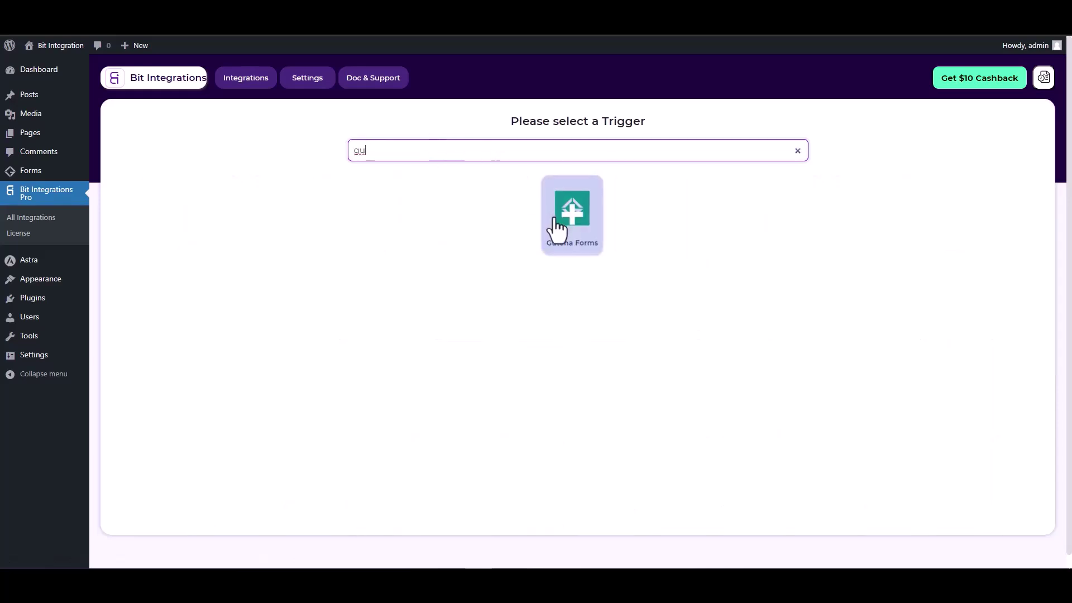
pyautogui.click(559, 224)
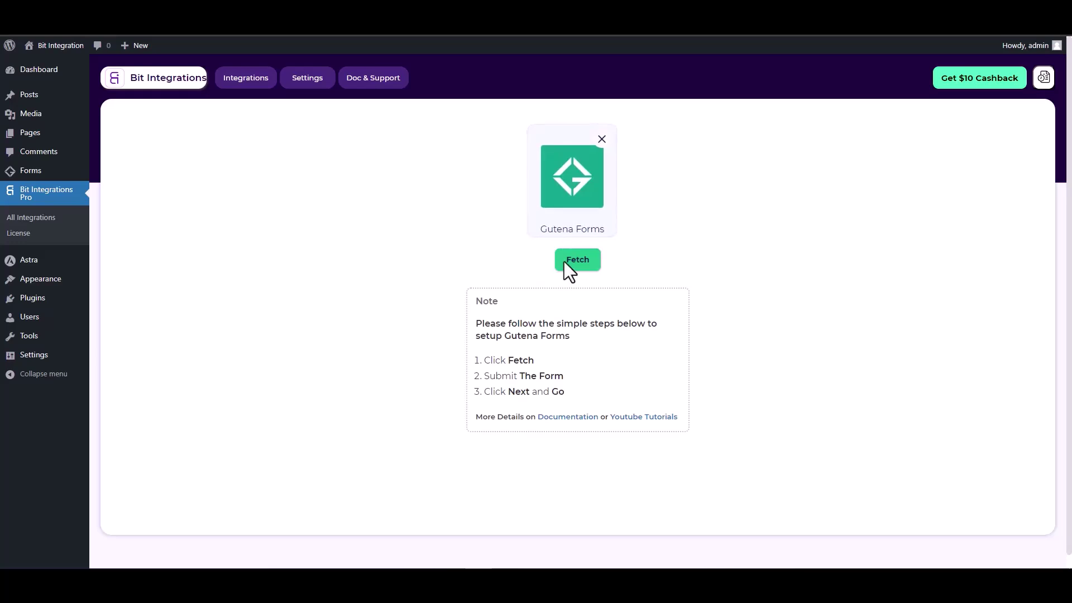
pyautogui.click(581, 261)
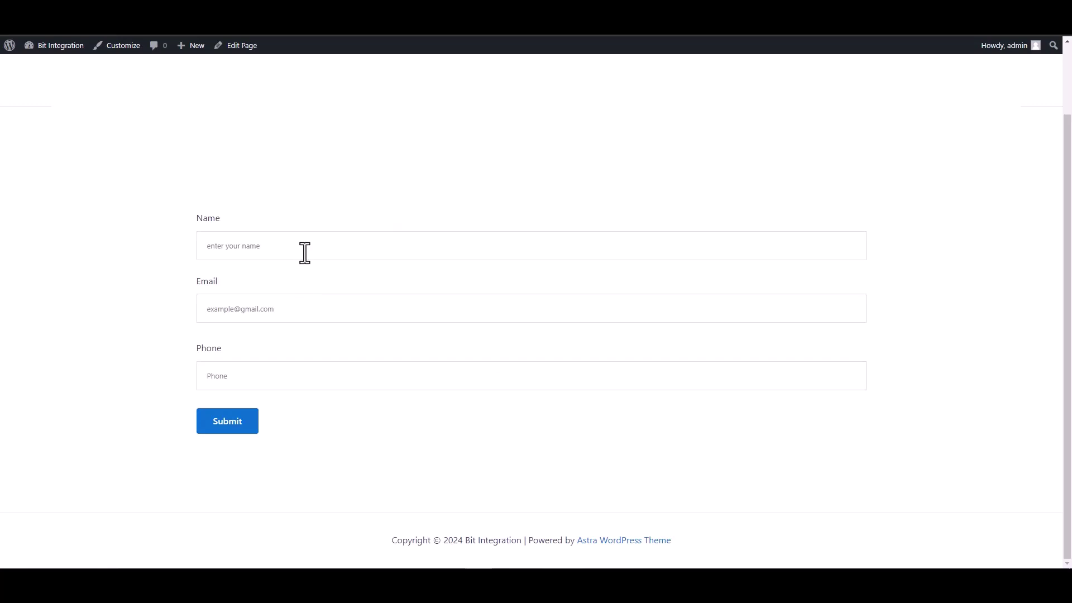
# Fill the form's Name, Email and Phone fields with test values and submit it
pyautogui.click(304, 251)
pyautogui.write('test')
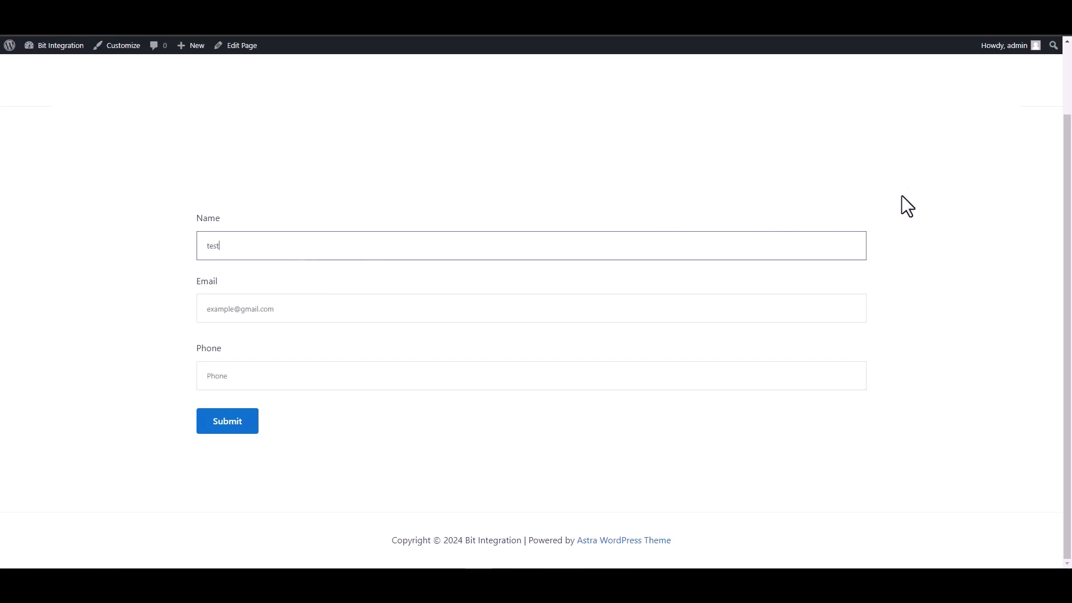
pyautogui.click(849, 309)
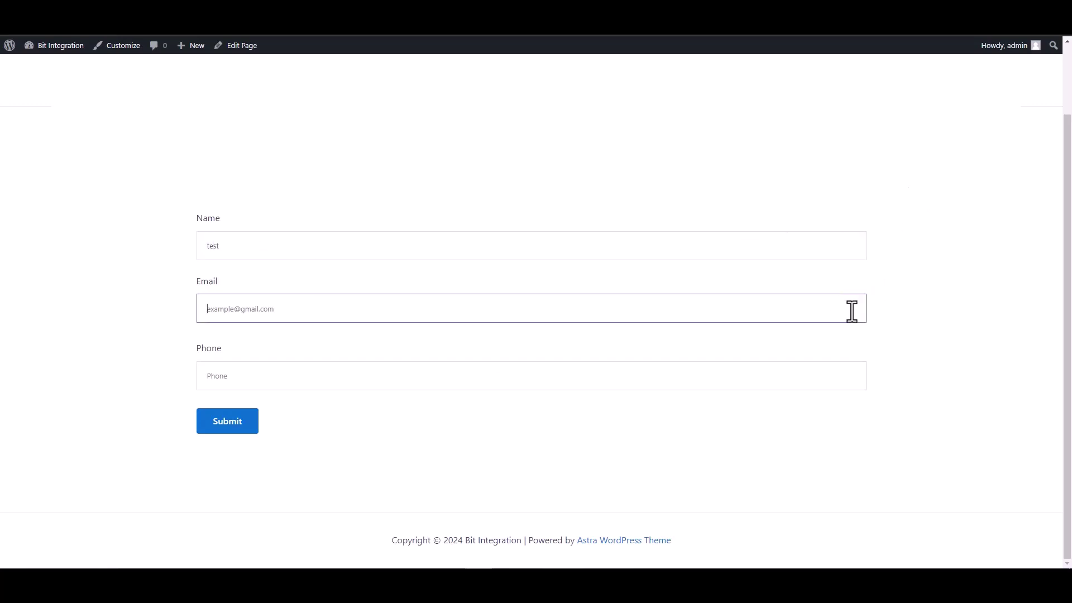
pyautogui.write('test')
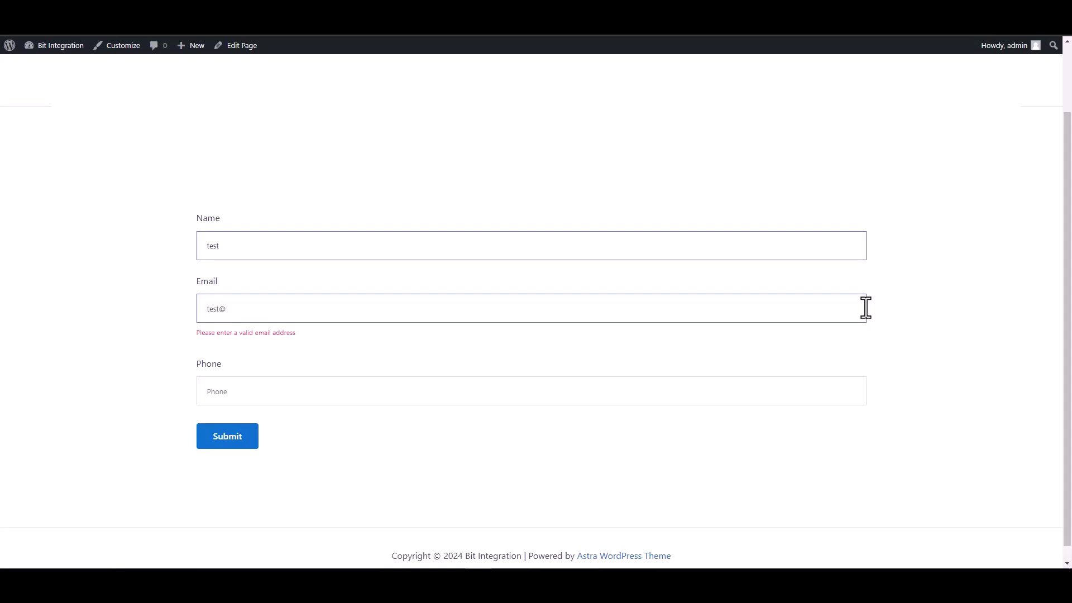
pyautogui.write('@test.com')
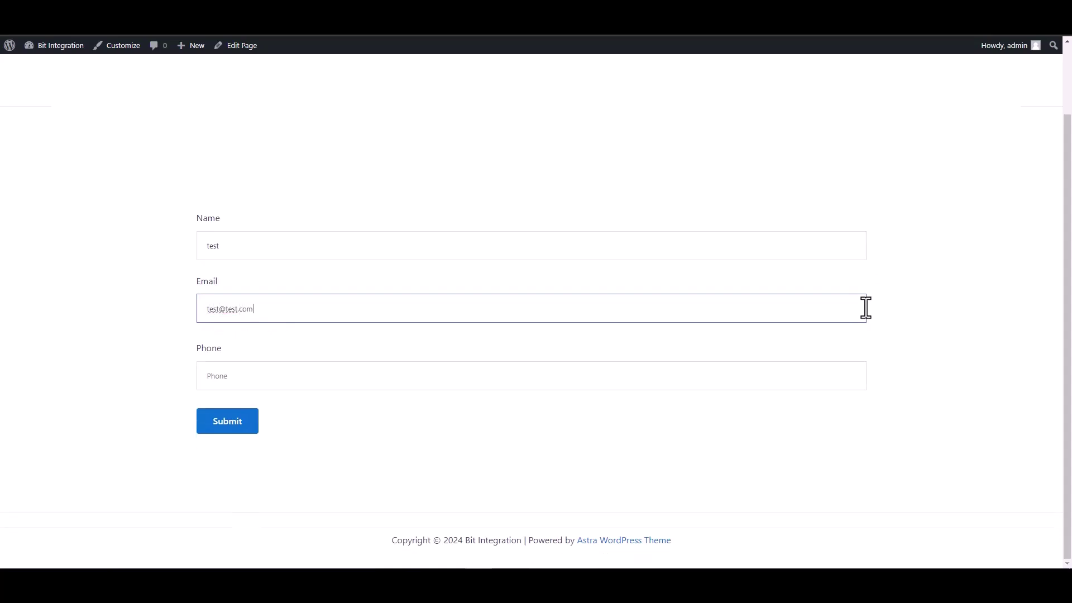
pyautogui.click(816, 376)
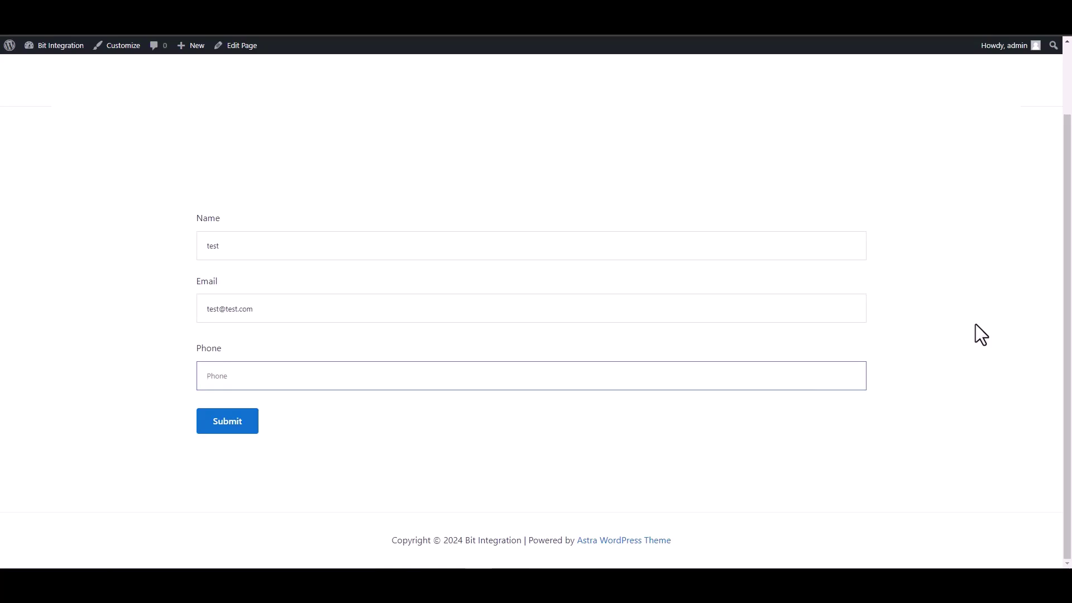
pyautogui.write('134')
pyautogui.press('BackSpace')
pyautogui.press('BackSpace')
pyautogui.press('BackSpace')
pyautogui.write('1234567')
pyautogui.click(224, 423)
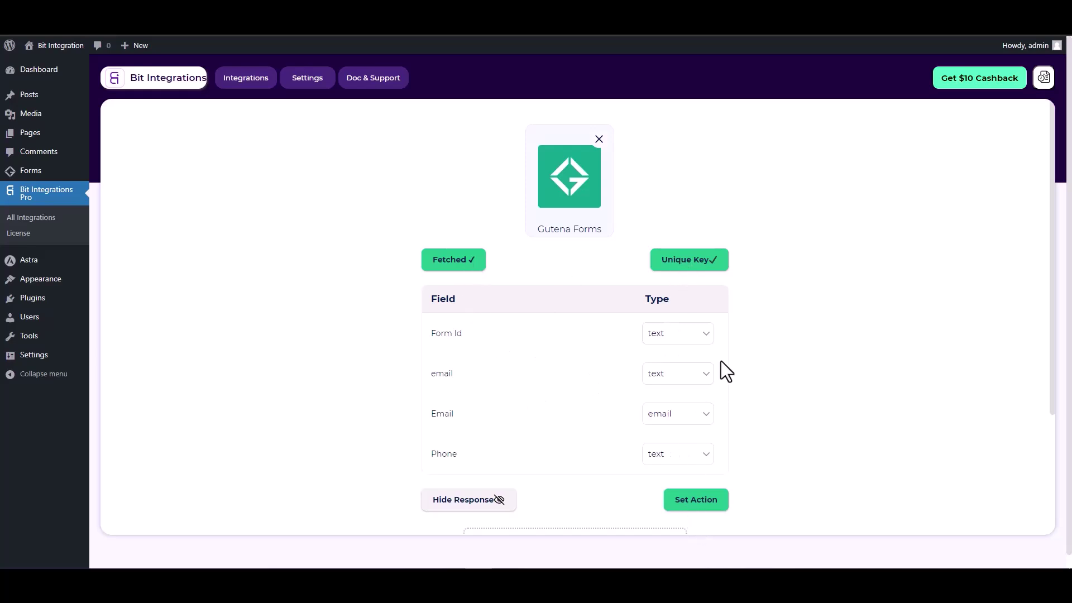
# Search actions for 'google con' and choose Google Contacts as the action
pyautogui.scroll(-1, 722, 360)
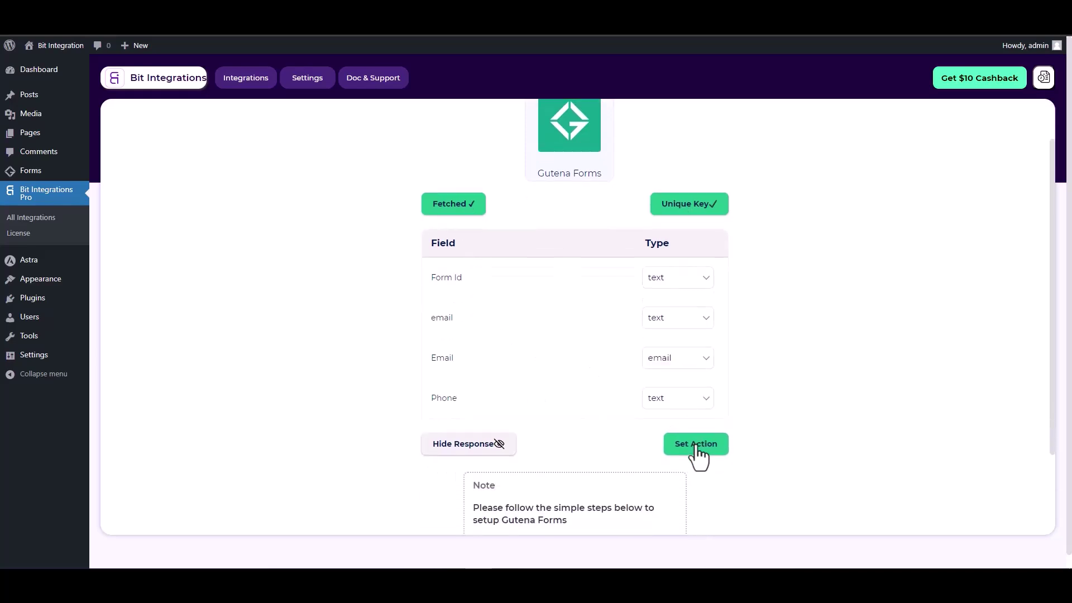
pyautogui.click(701, 443)
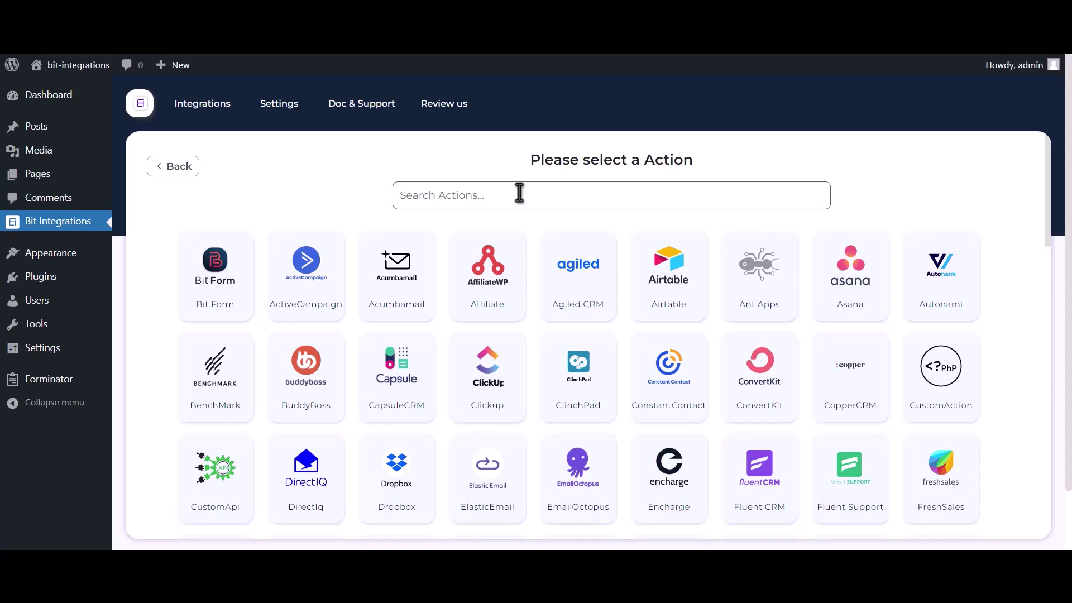
pyautogui.write('google')
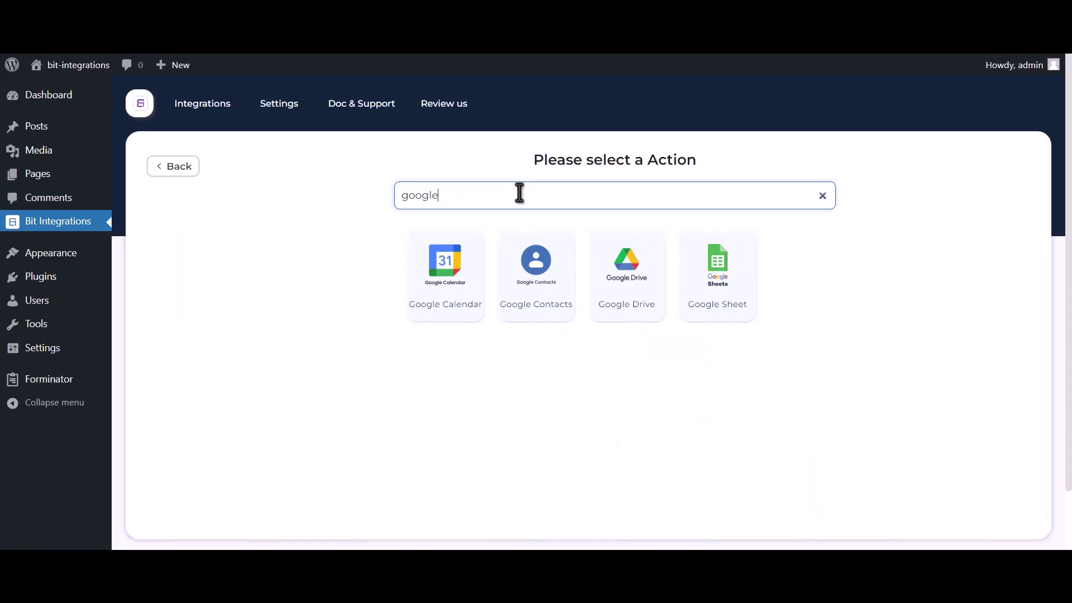
pyautogui.write(' contacts')
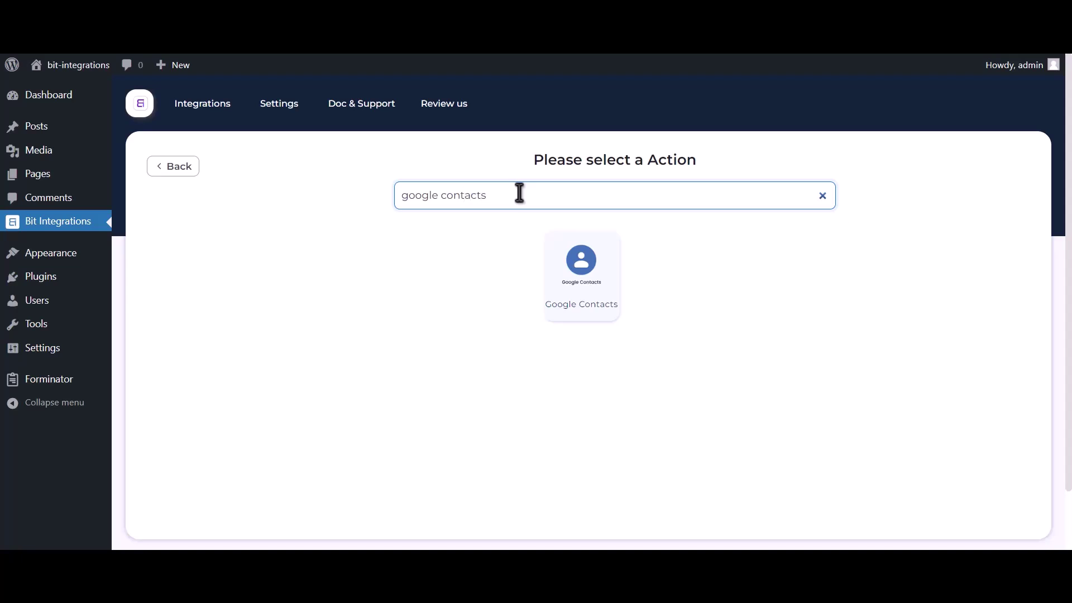
pyautogui.click(575, 287)
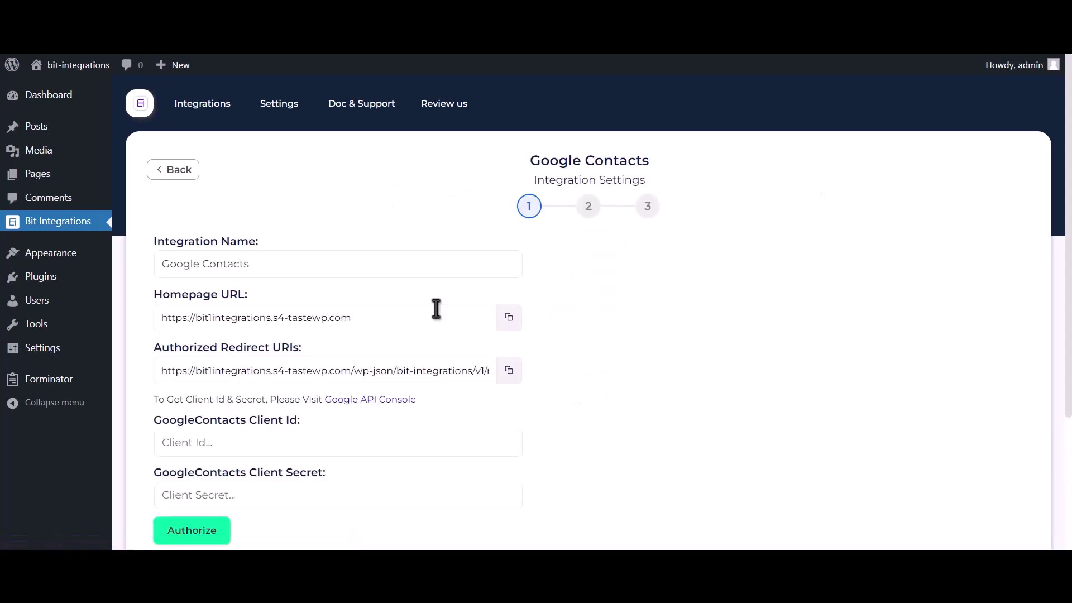
pyautogui.moveTo(154, 399); pyautogui.dragTo(324, 404)
# Go to the Google API Console and create a project named 'Bit Integrations'
pyautogui.click(380, 400)
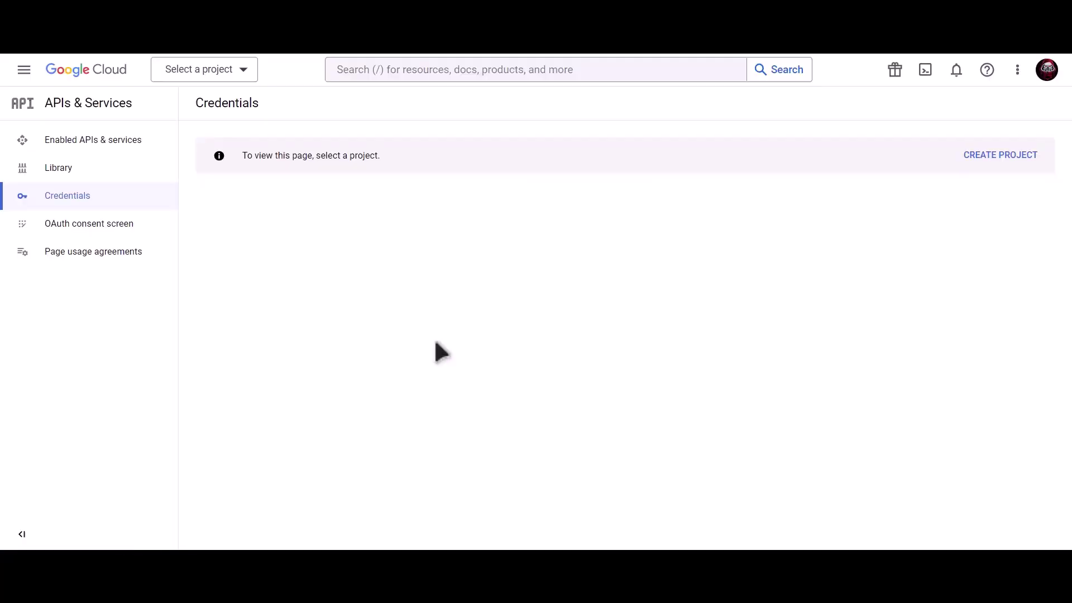
pyautogui.click(1003, 160)
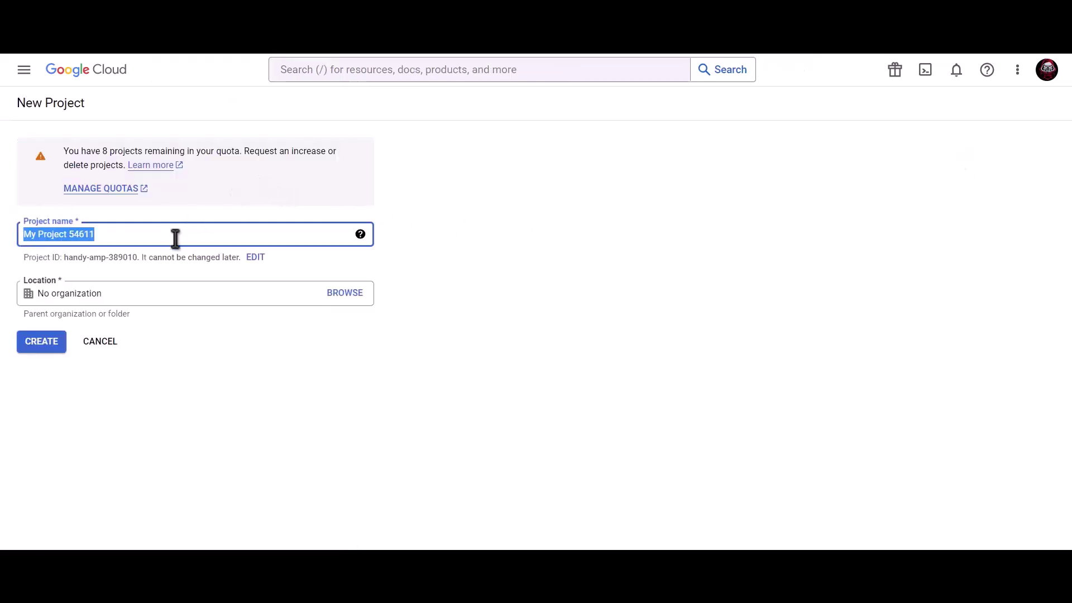
pyautogui.write('Bit Integ')
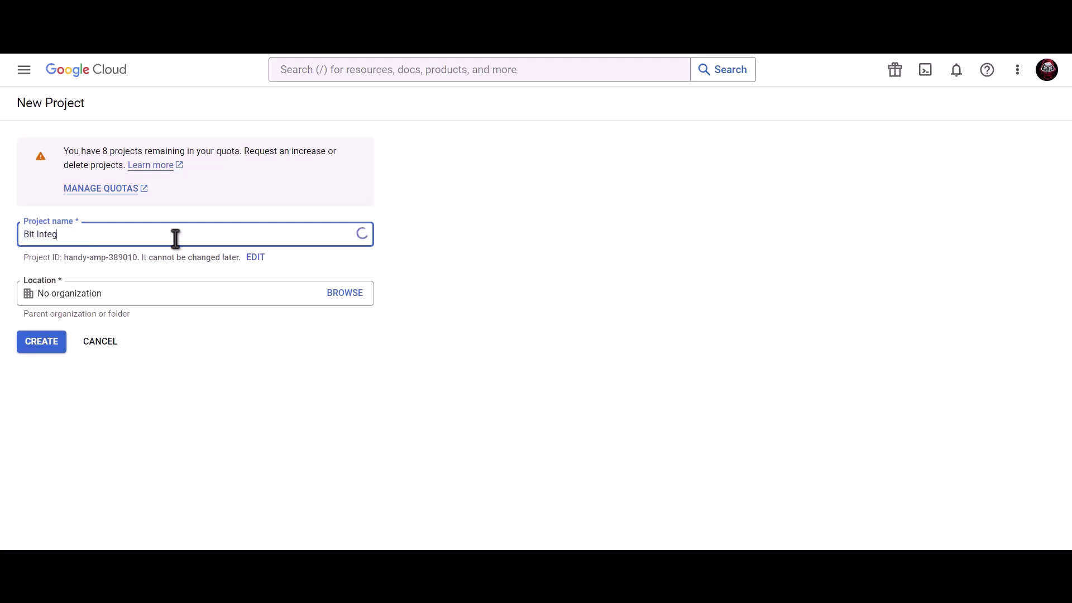
pyautogui.write('rations')
pyautogui.click(42, 345)
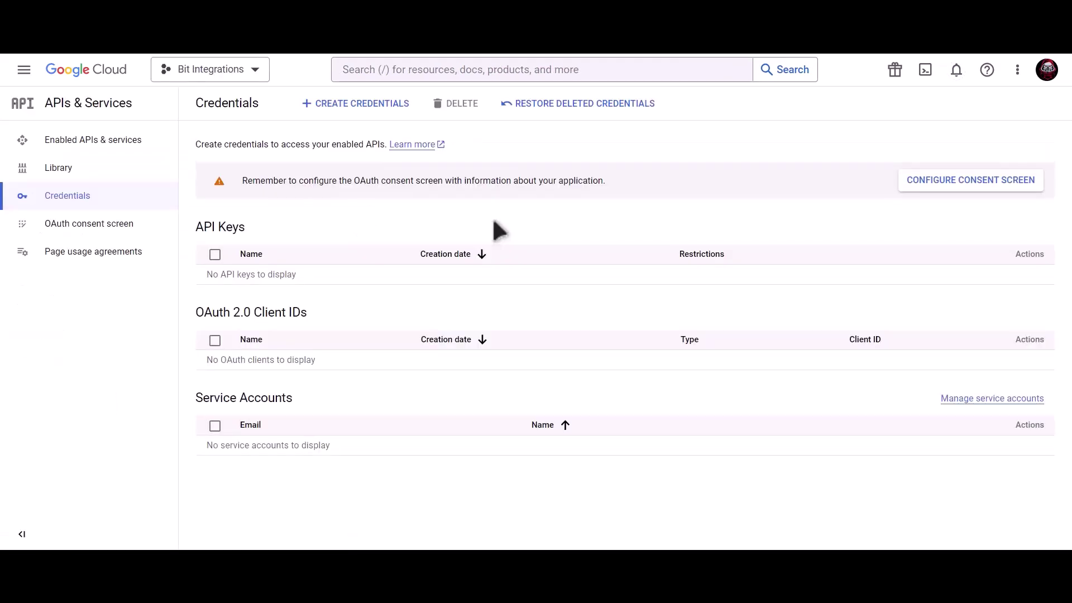
# Search 'Google contacts api' and enable the Contacts API
pyautogui.click(493, 71)
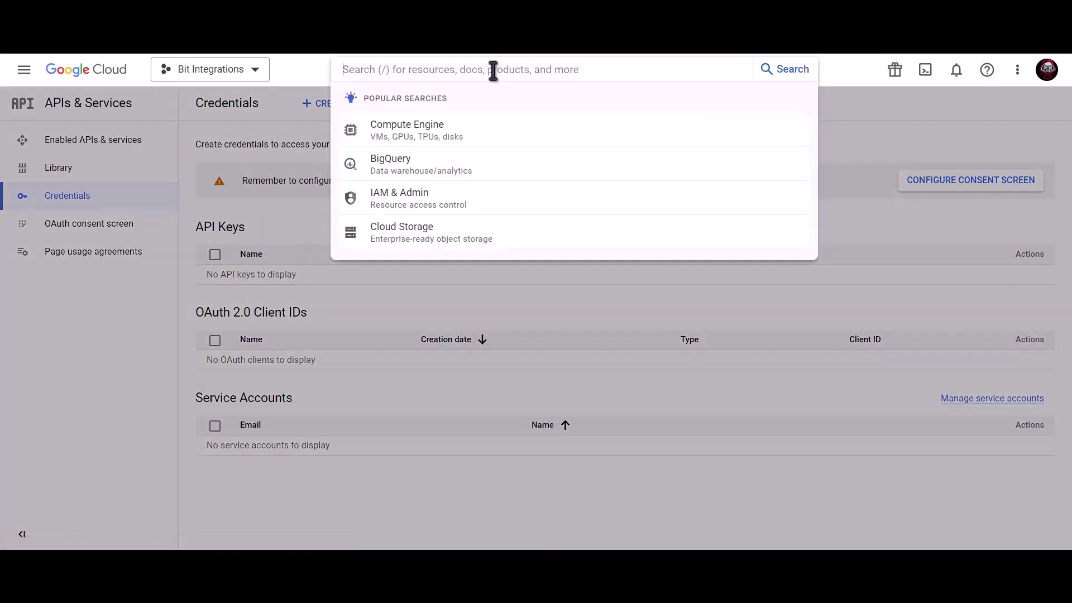
pyautogui.write('Google contacts api')
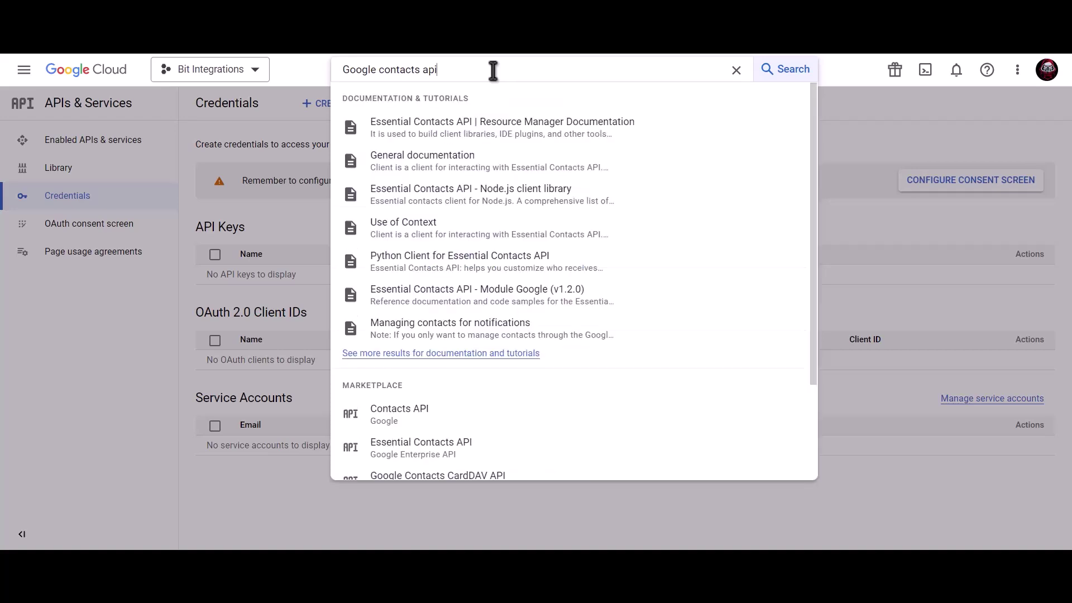
pyautogui.click(438, 416)
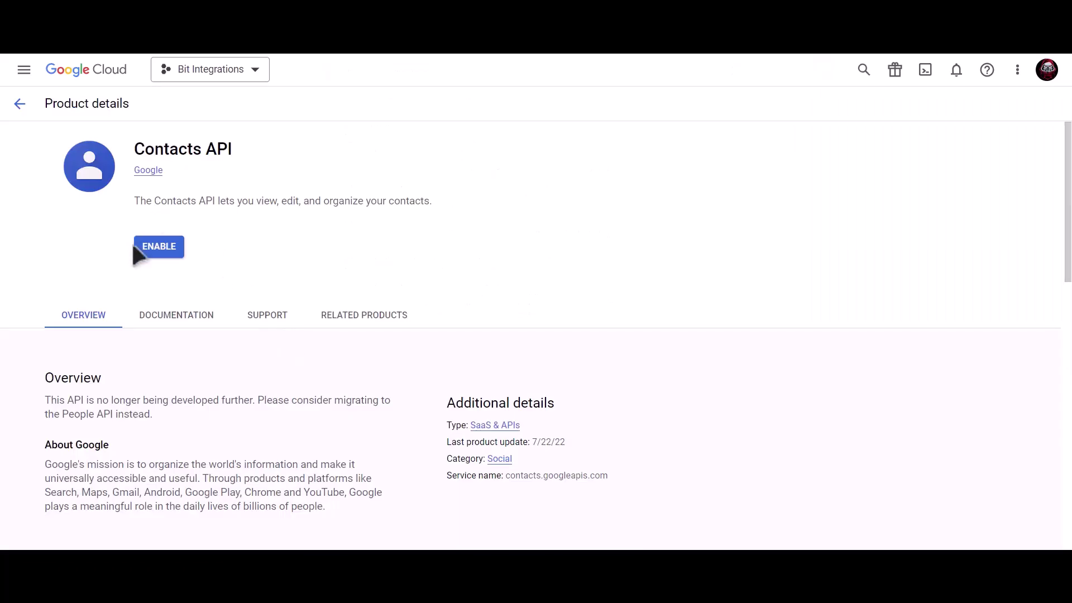
pyautogui.click(159, 250)
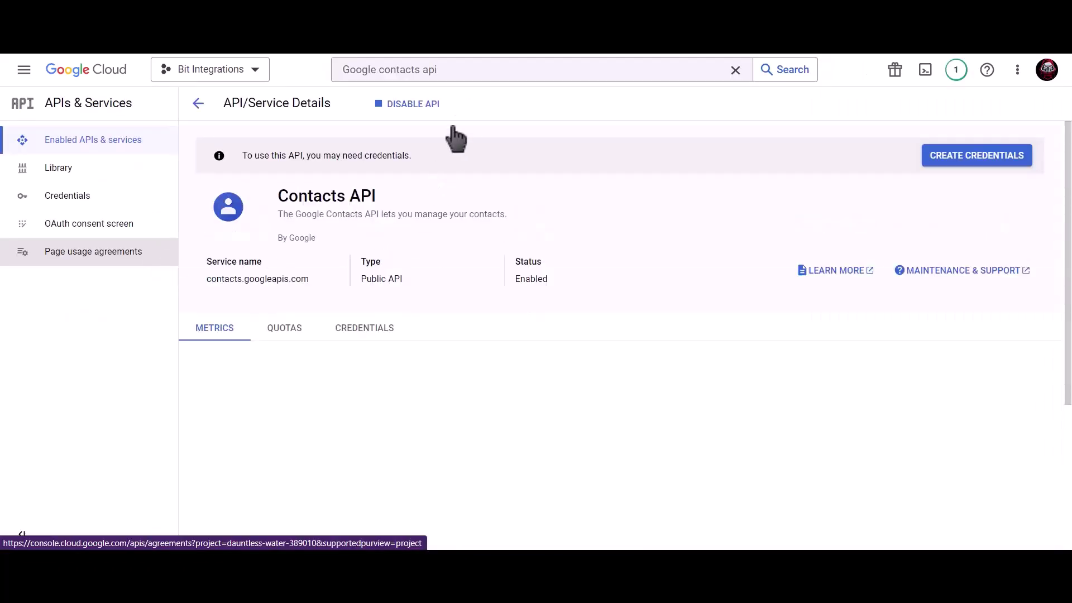
# Search 'google people api' and enable the Google People API
pyautogui.click(469, 70)
pyautogui.moveTo(469, 70); pyautogui.dragTo(338, 81)
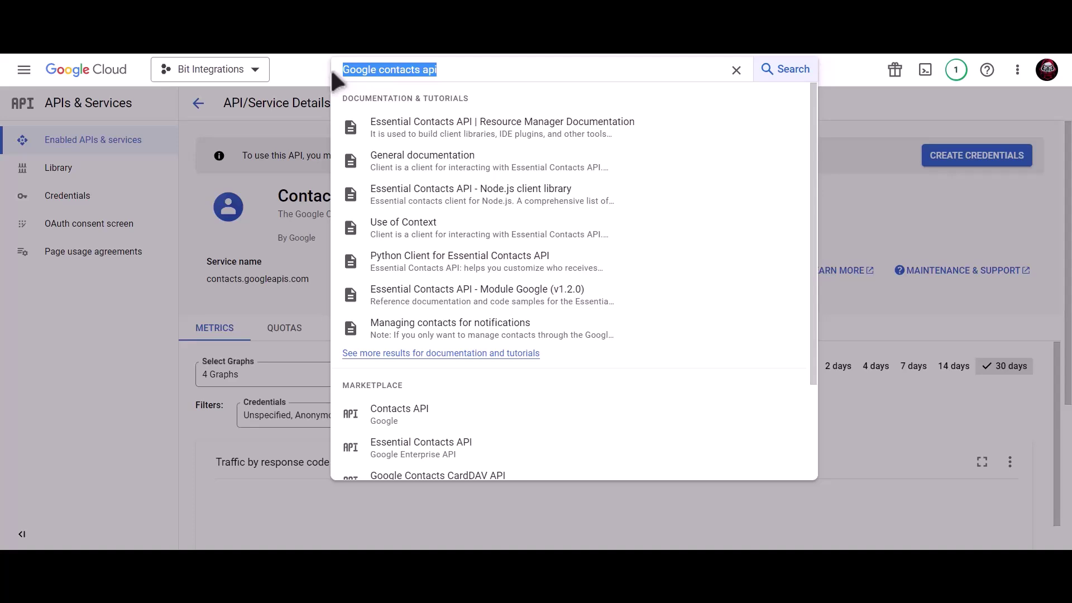
pyautogui.write('google')
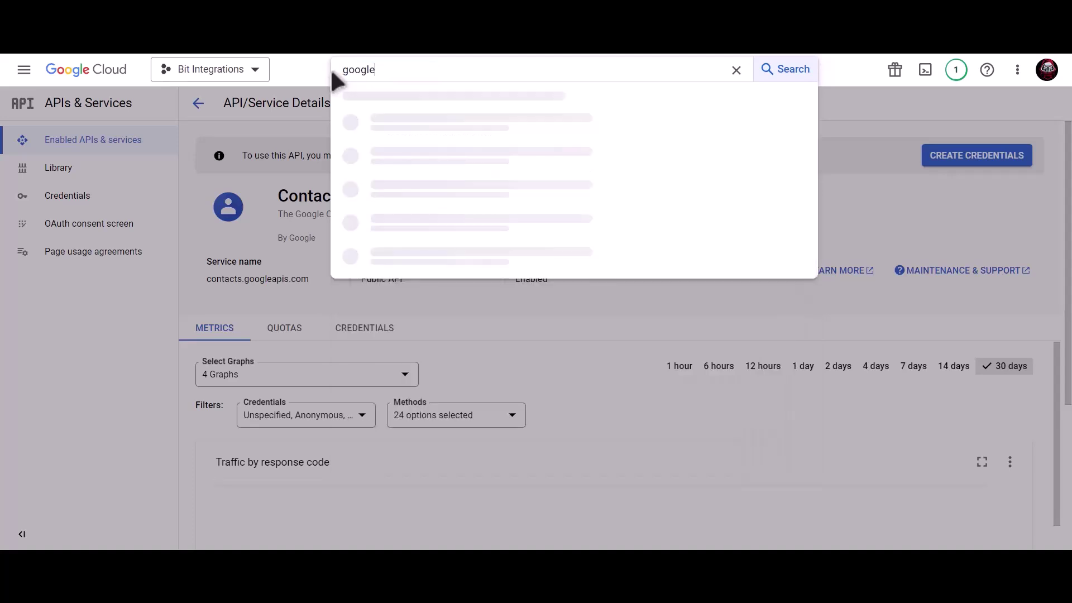
pyautogui.write(' people api')
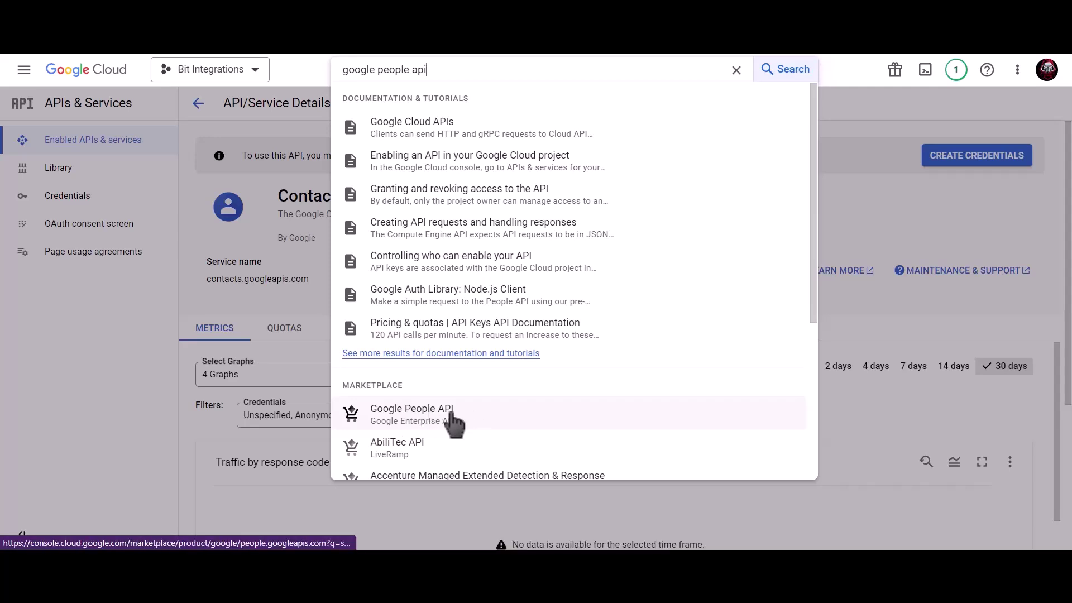
pyautogui.click(453, 416)
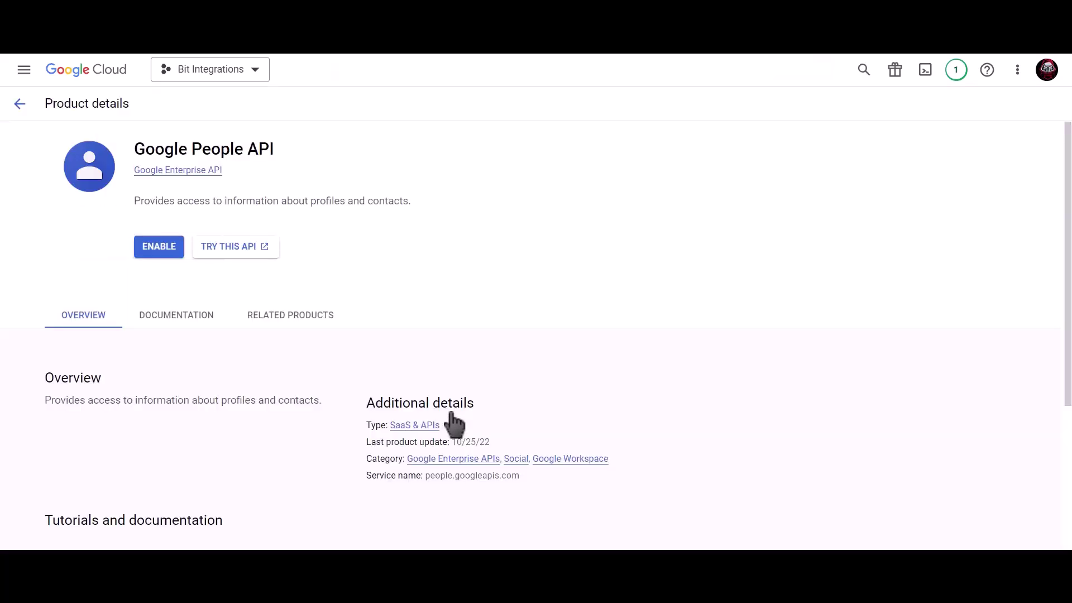
pyautogui.click(159, 248)
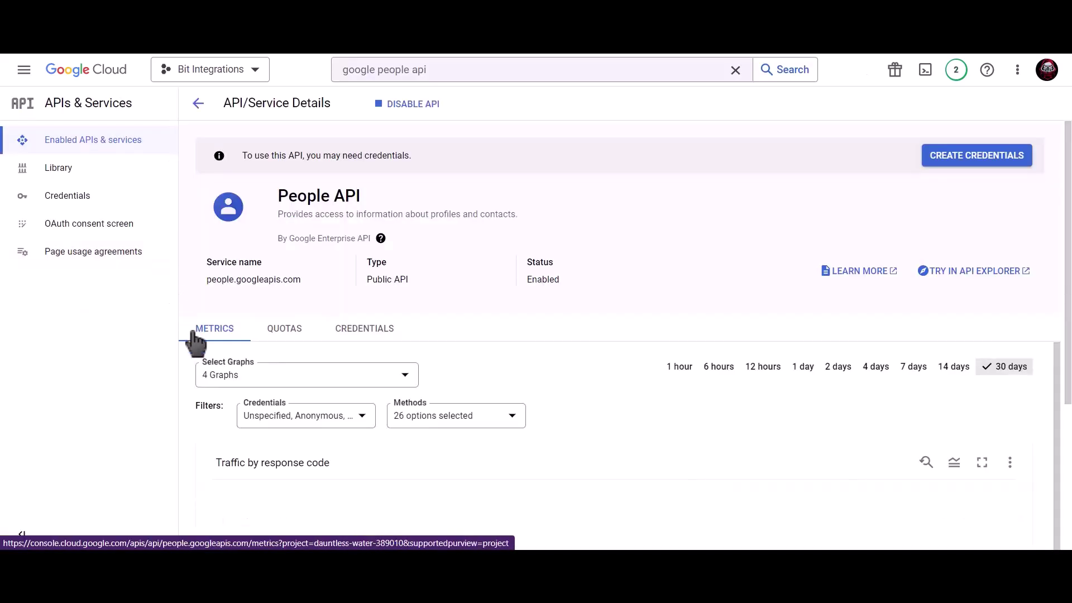
# Start an OAuth consent screen with the External user type
pyautogui.click(113, 207)
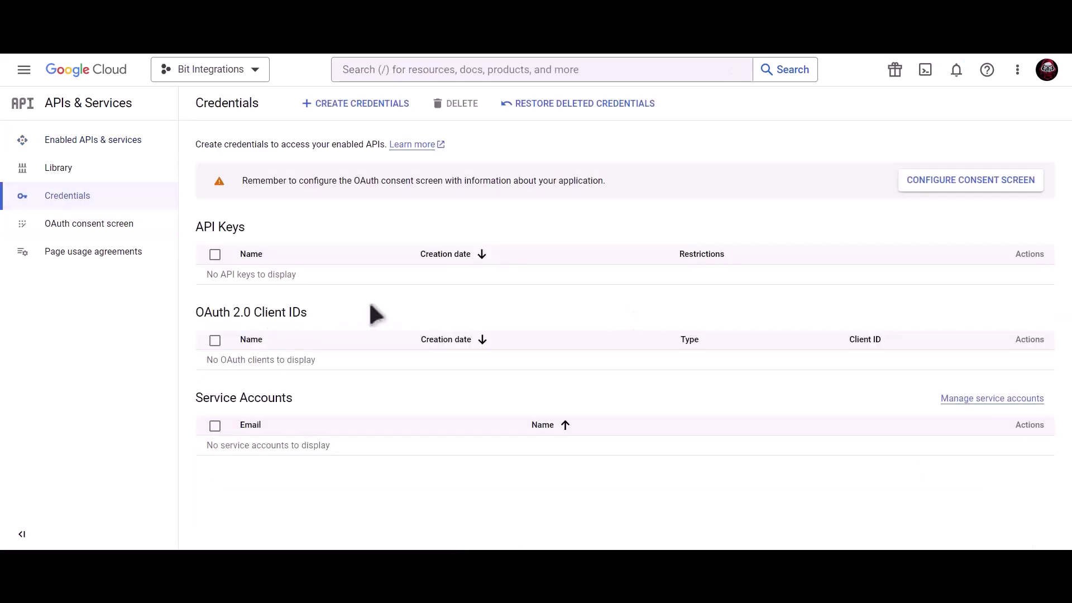
pyautogui.click(931, 189)
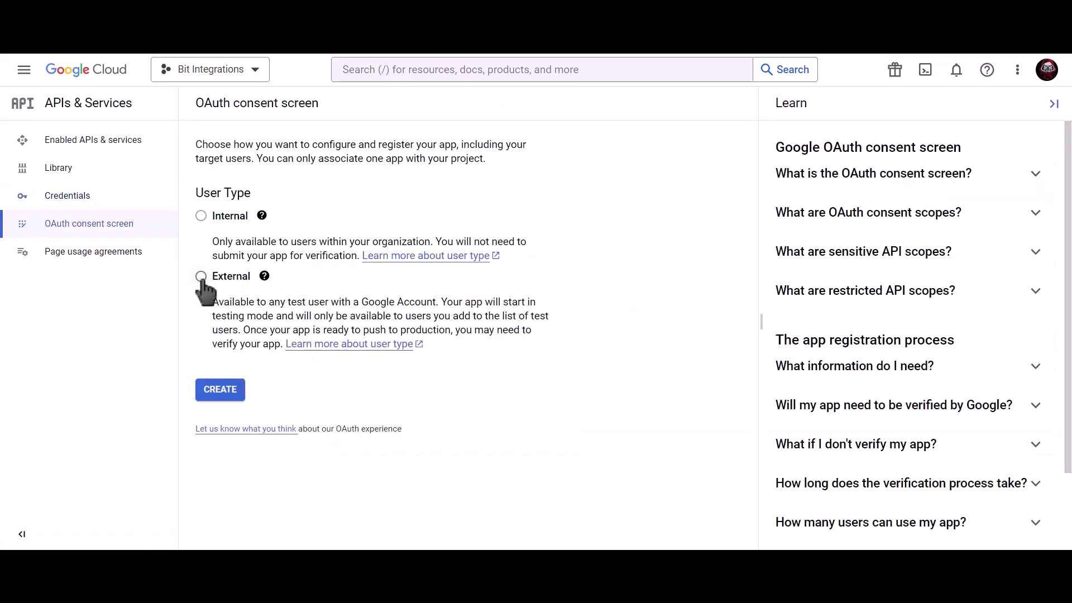
pyautogui.click(201, 277)
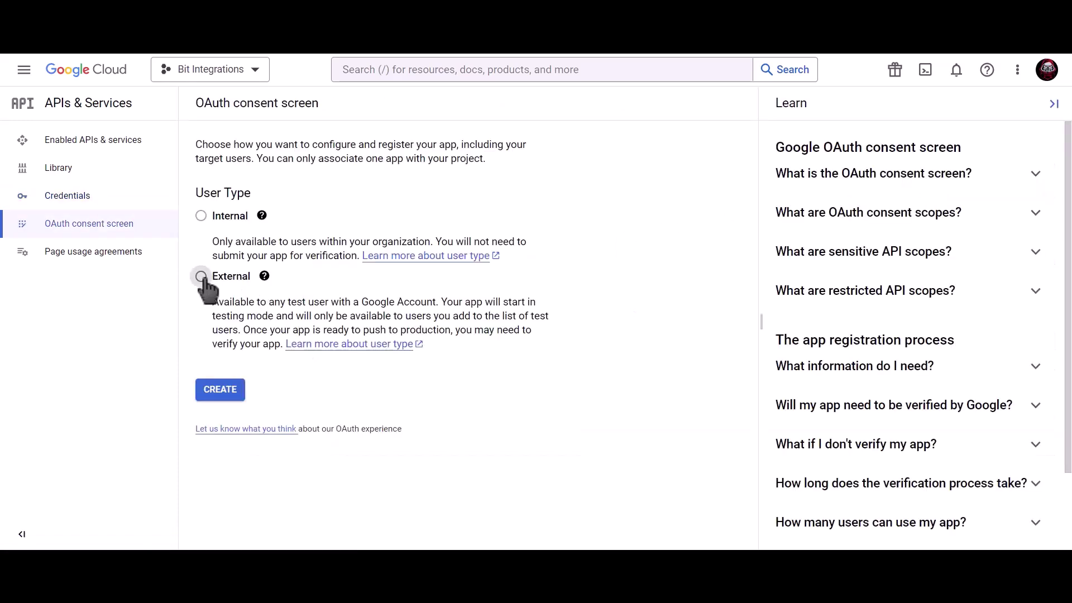
pyautogui.click(224, 398)
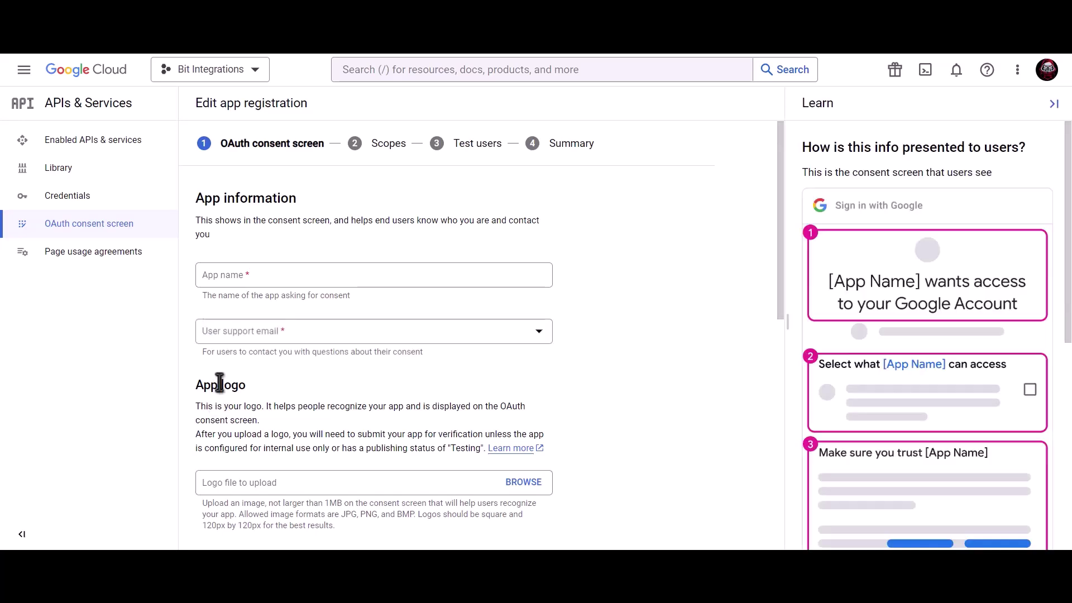
# Enter the app name, choose the account as support e-mail, paste the developer contact e-mail, and save
pyautogui.click(292, 277)
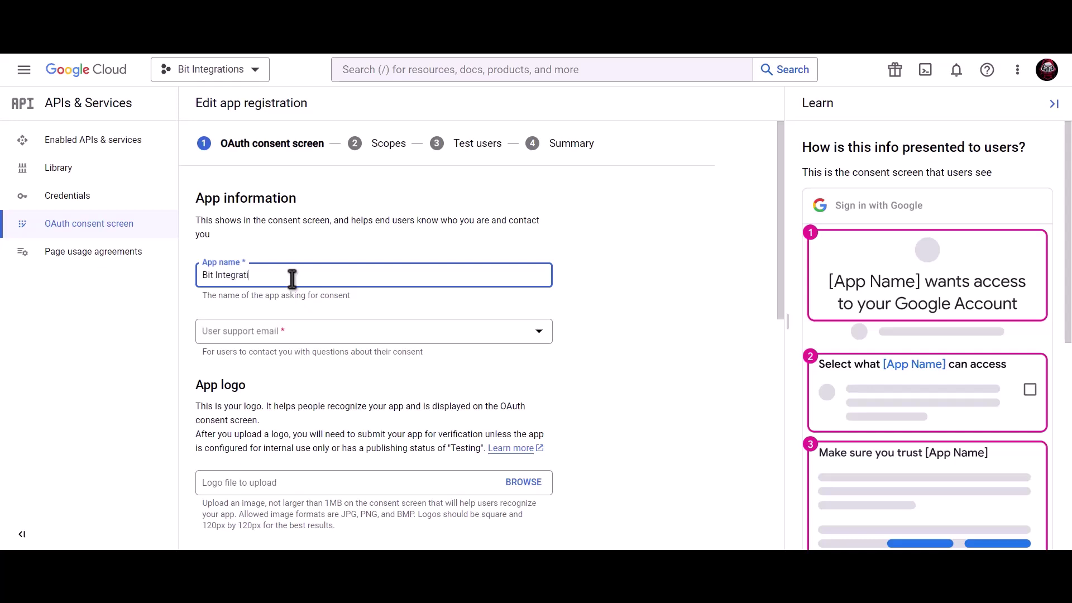
pyautogui.click(292, 339)
pyautogui.click(293, 341)
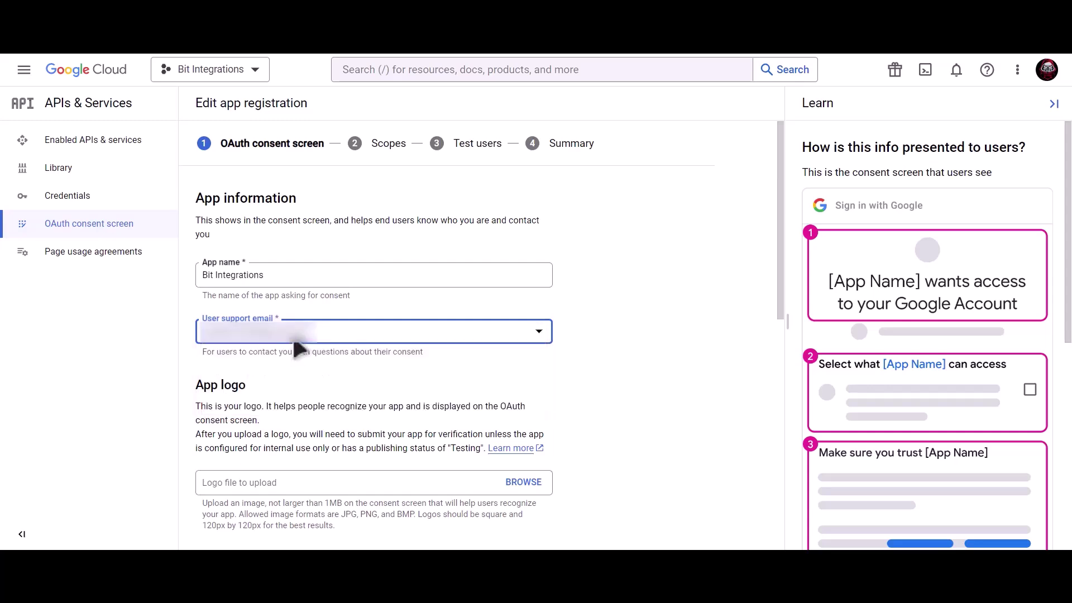
pyautogui.scroll(-10, 375, 358)
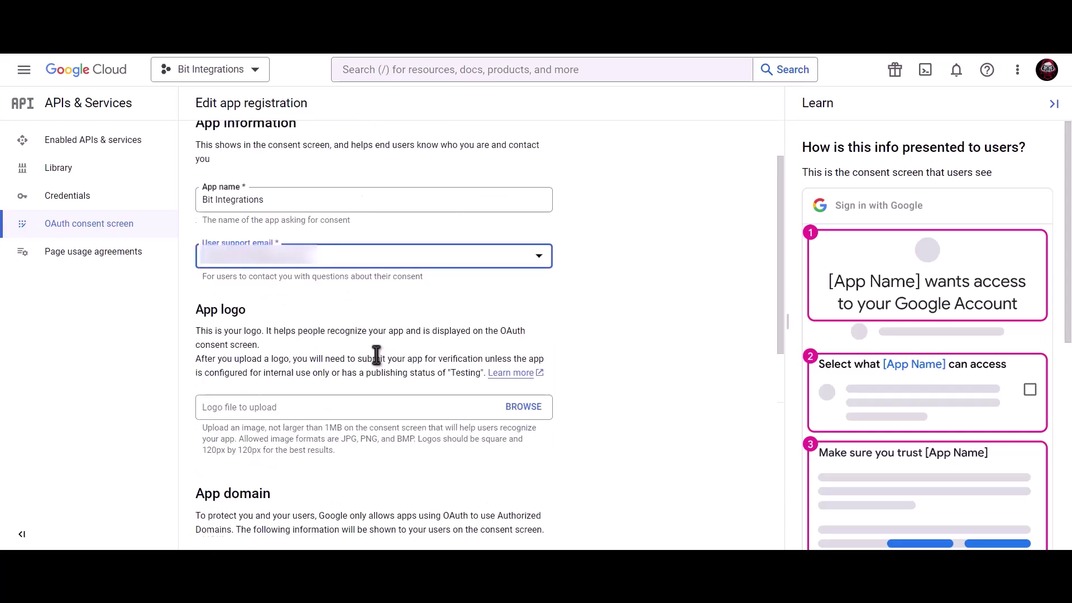
pyautogui.click(308, 466)
pyautogui.hotkey('ctrl', 'v')
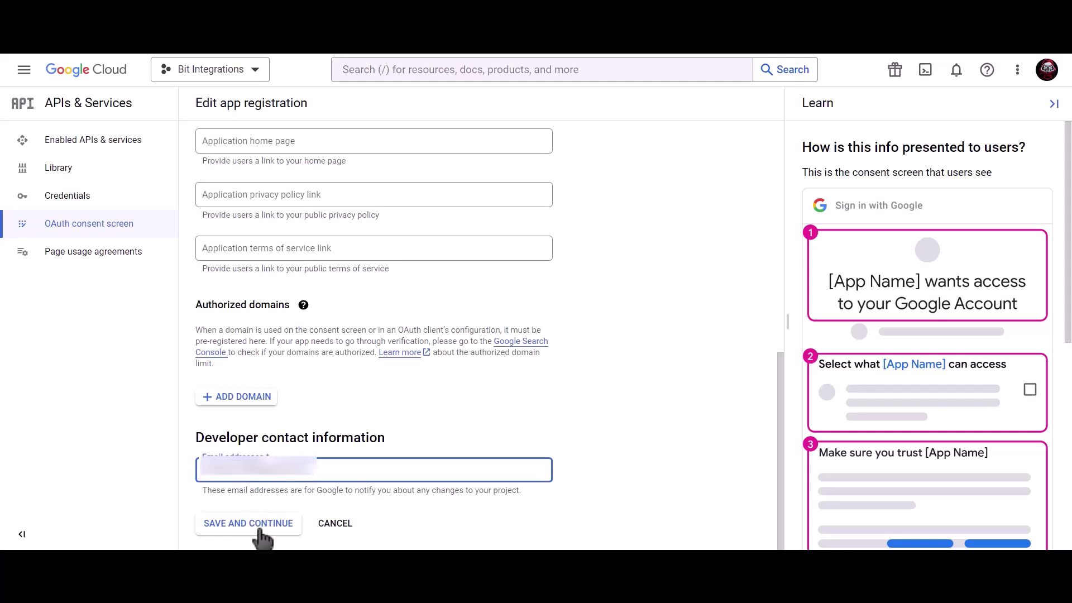
pyautogui.click(261, 528)
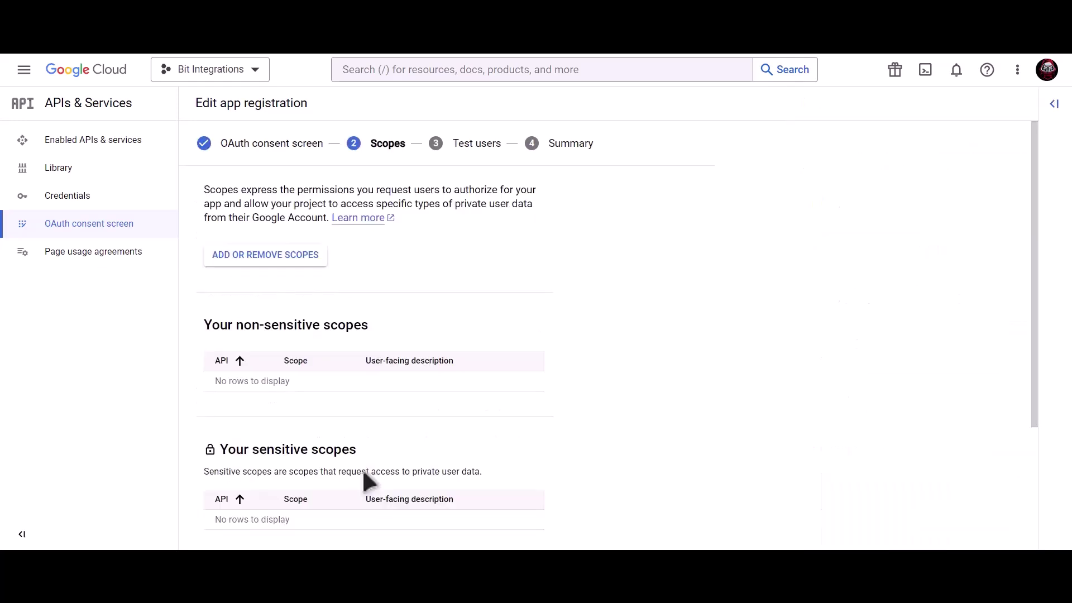
# Continue past Scopes and Test users and return to the dashboard
pyautogui.scroll(-3, 364, 474)
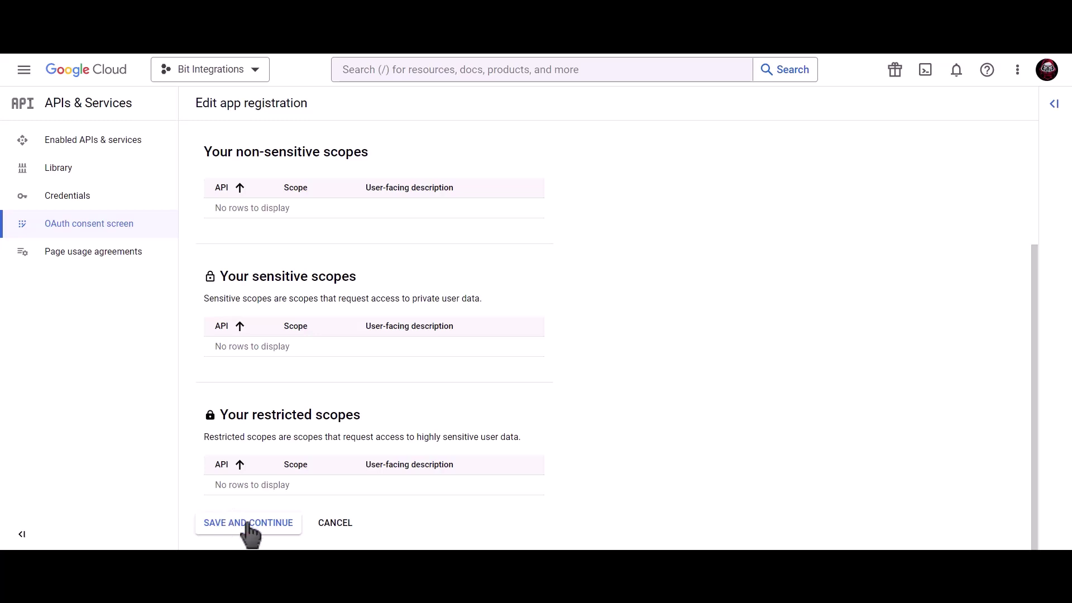
pyautogui.click(247, 525)
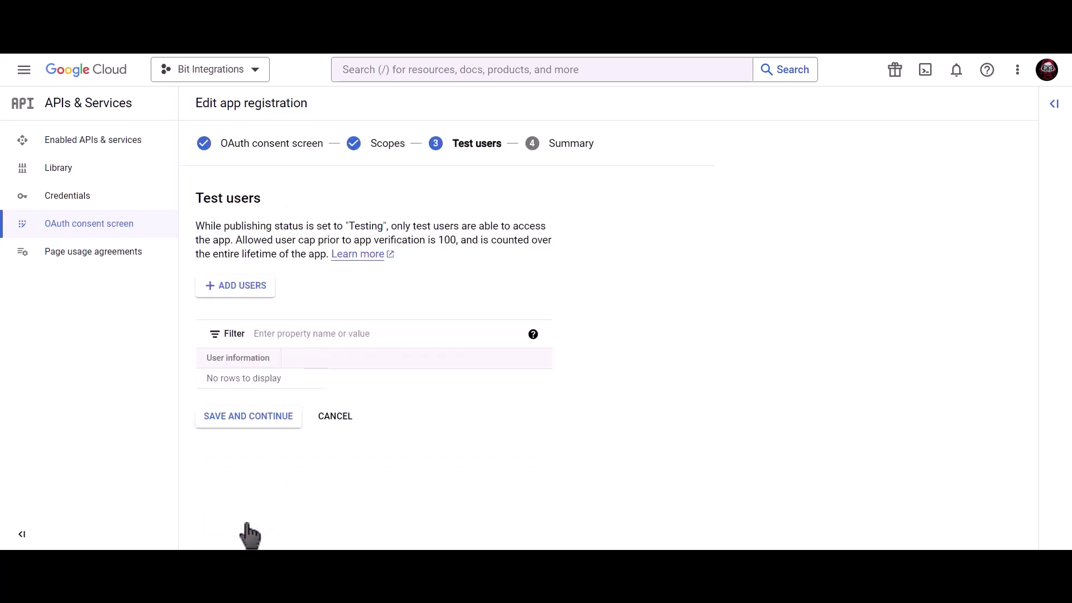
pyautogui.click(272, 420)
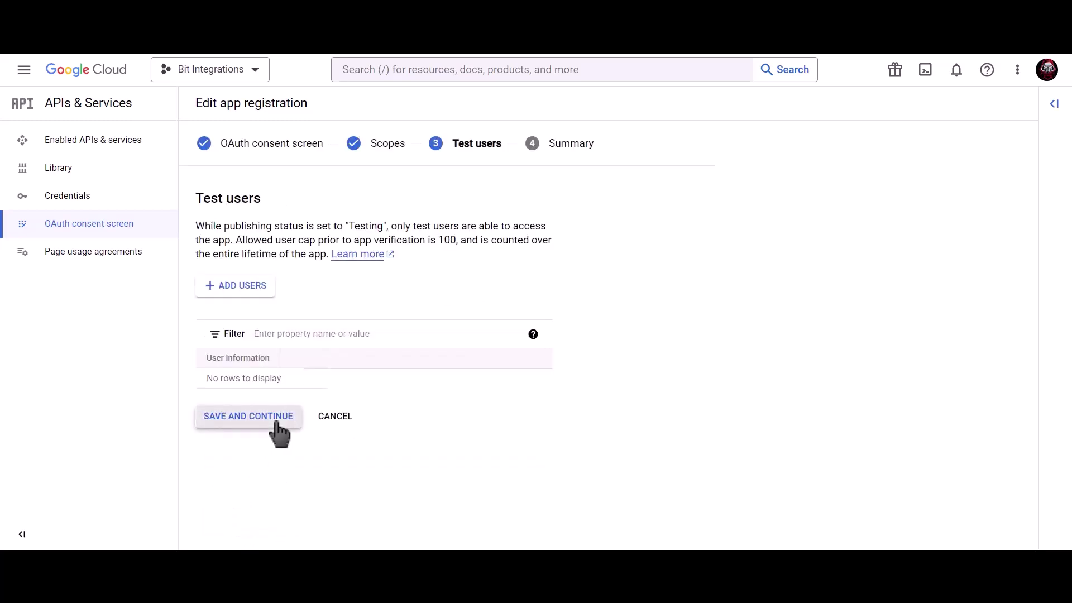
pyautogui.click(263, 521)
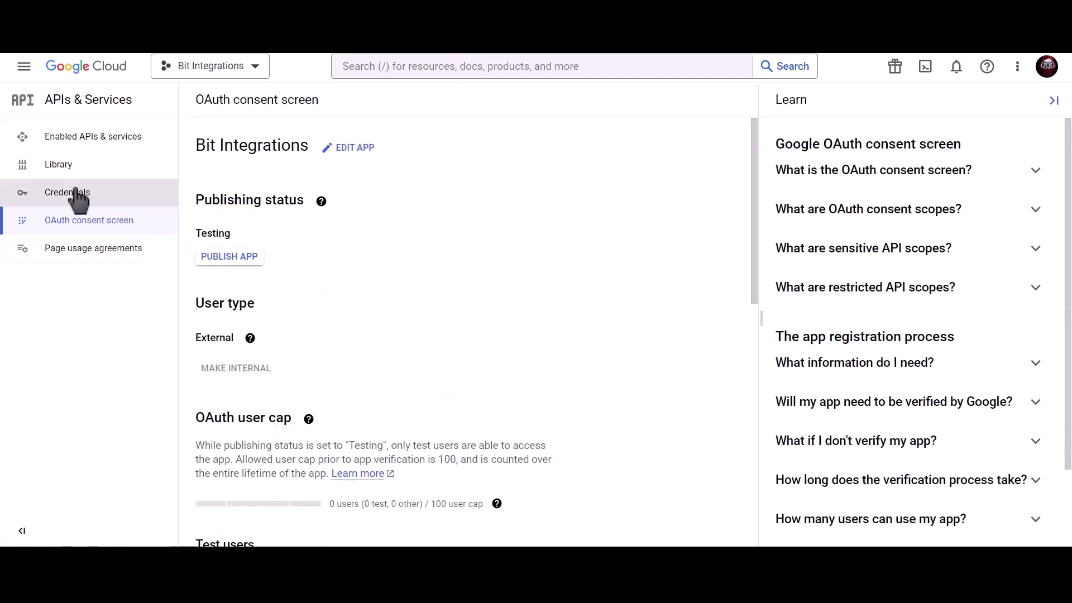
# Create an OAuth client ID of type Web application named 'Bit Integrations'
pyautogui.click(137, 193)
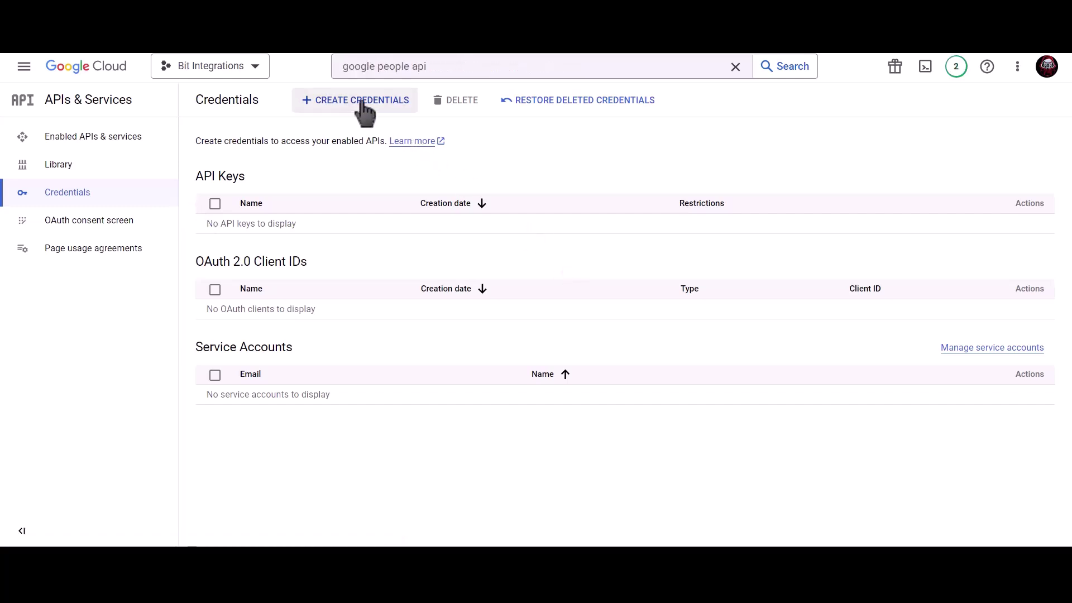
pyautogui.click(363, 108)
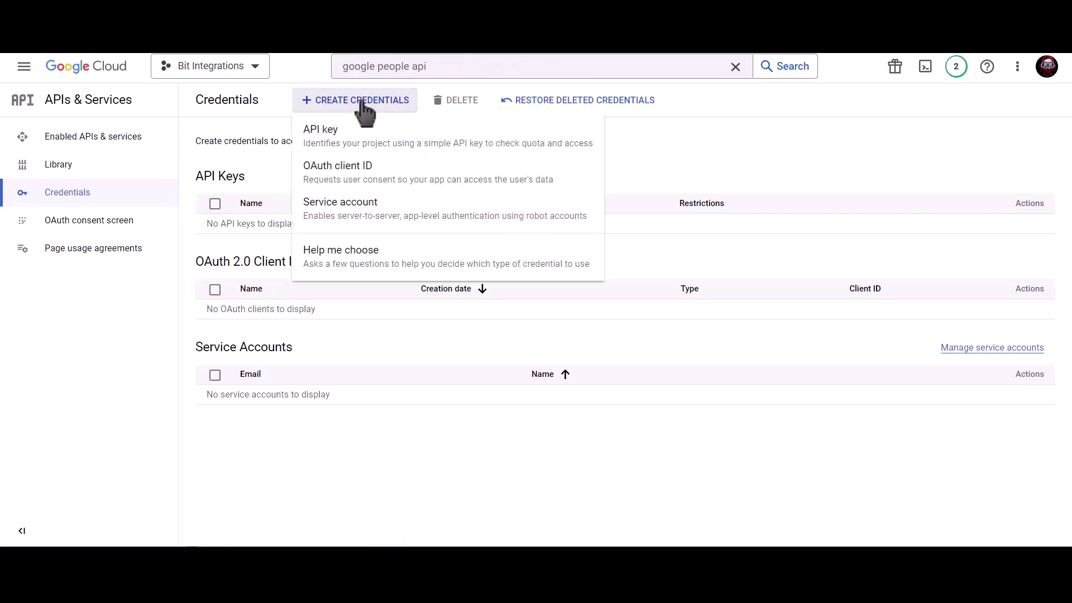
pyautogui.click(446, 190)
pyautogui.click(332, 215)
pyautogui.click(282, 217)
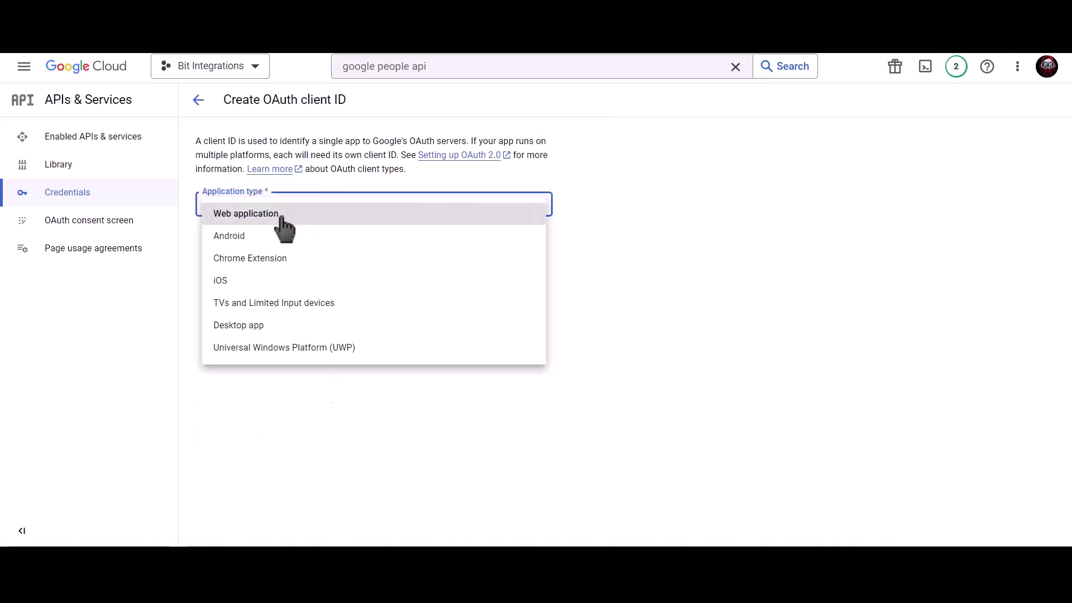
pyautogui.click(277, 241)
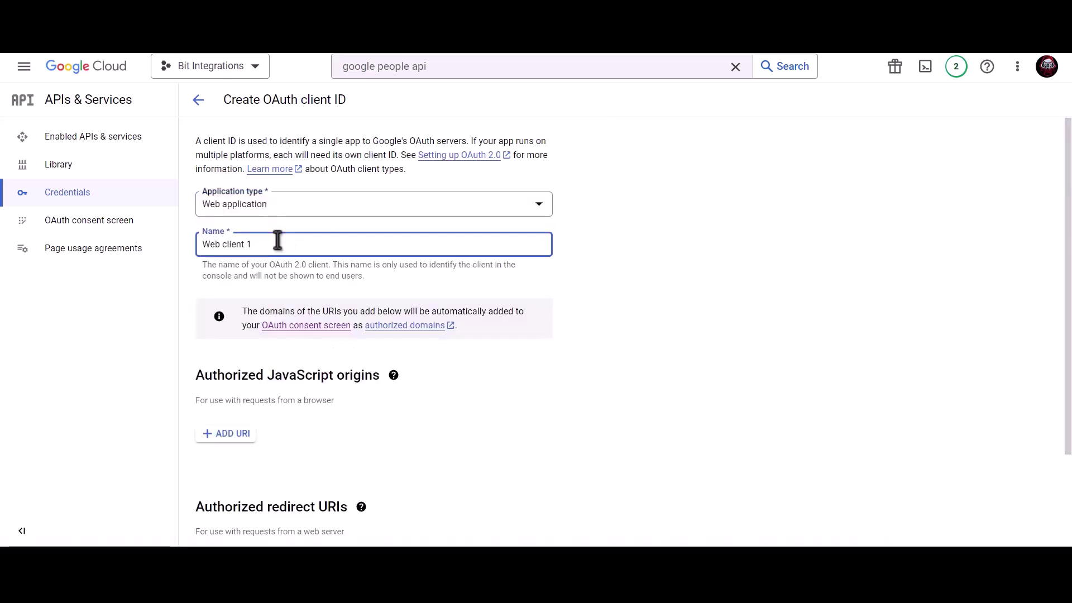
pyautogui.tripleClick(316, 243)
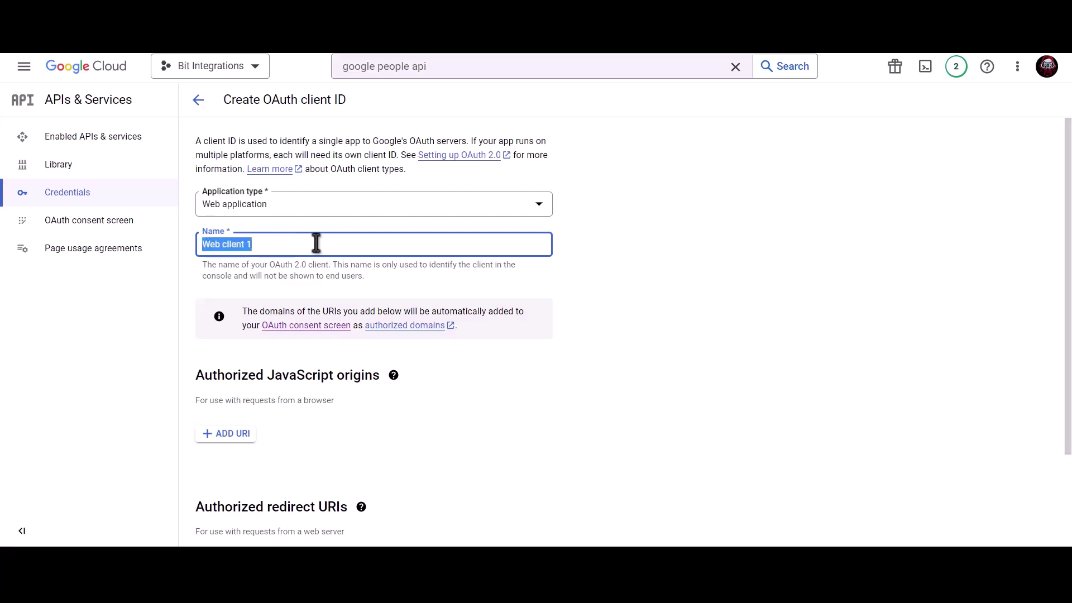
pyautogui.write('Bit')
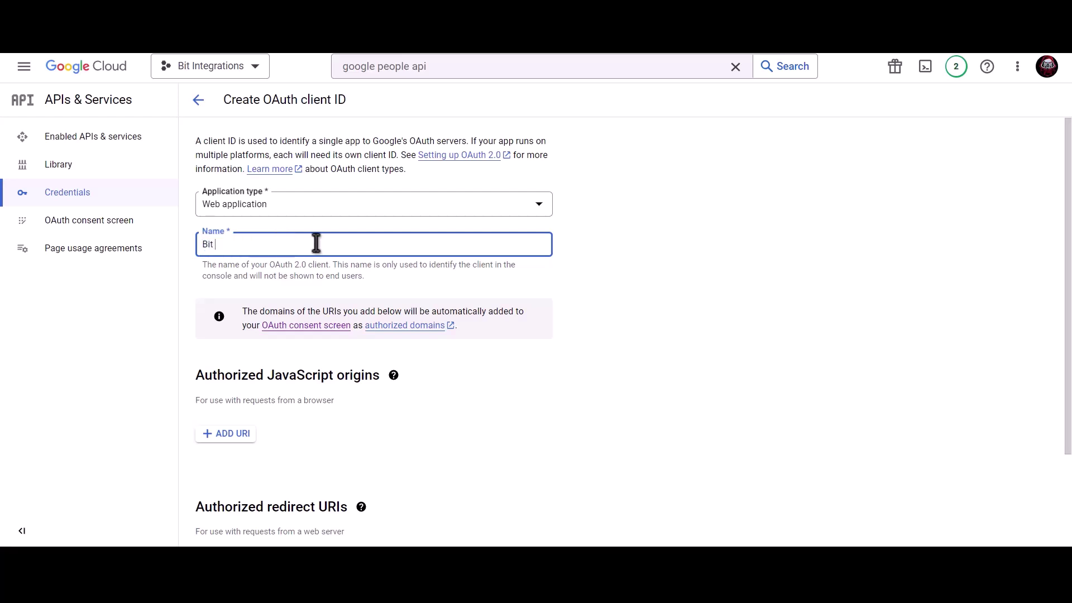
pyautogui.write(' Integrations')
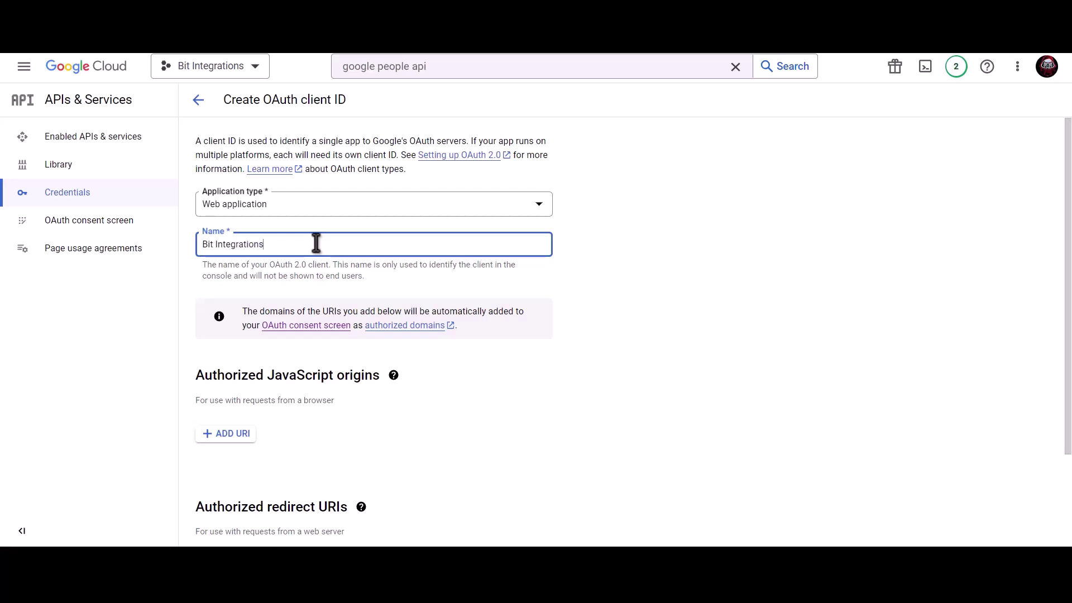
pyautogui.scroll(-2, 316, 246)
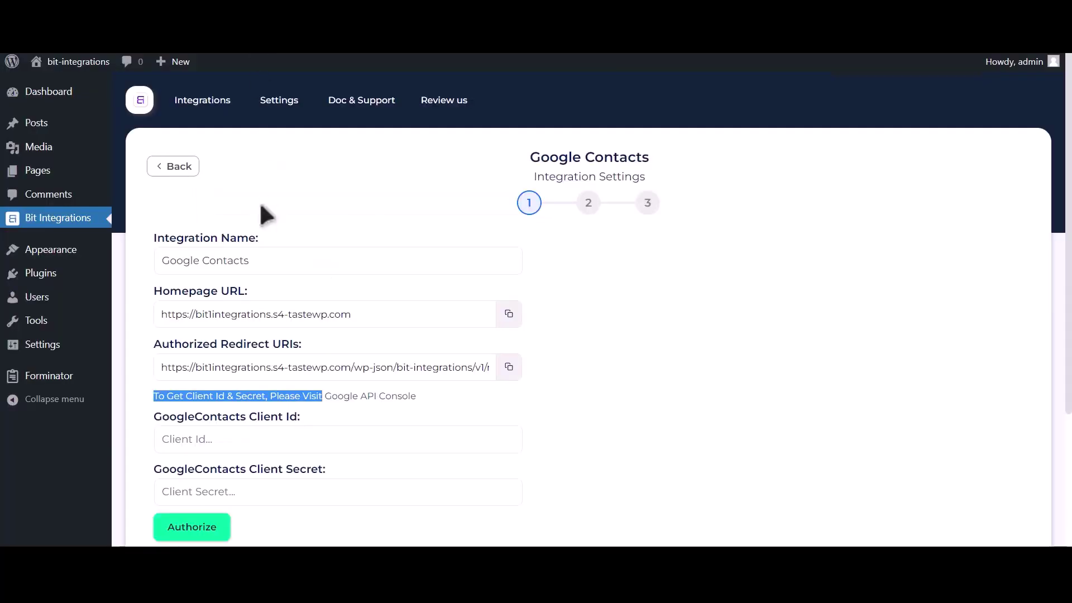
pyautogui.click(508, 315)
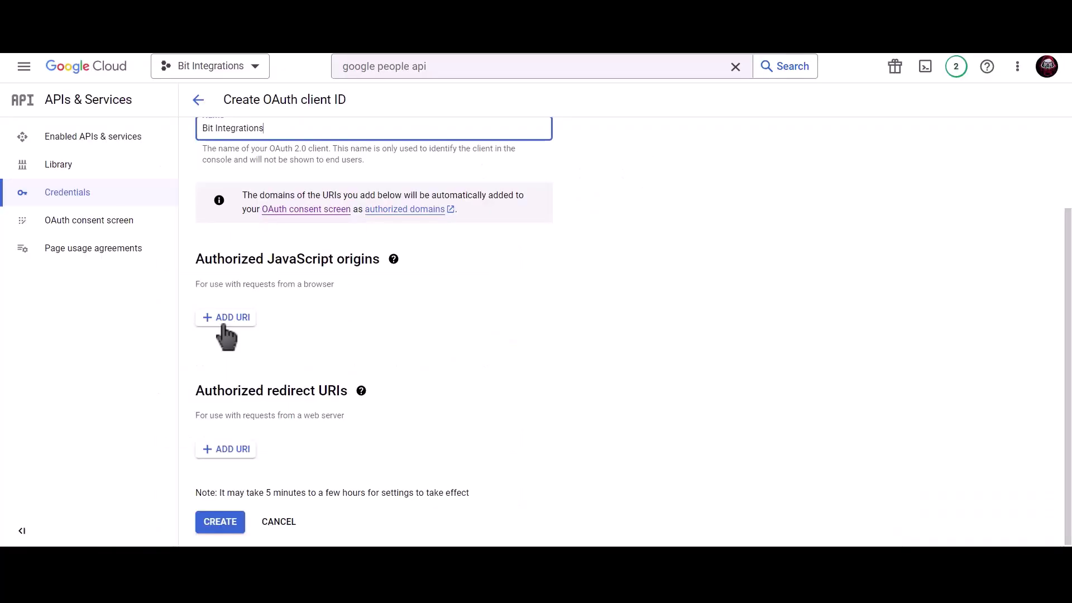
pyautogui.click(225, 318)
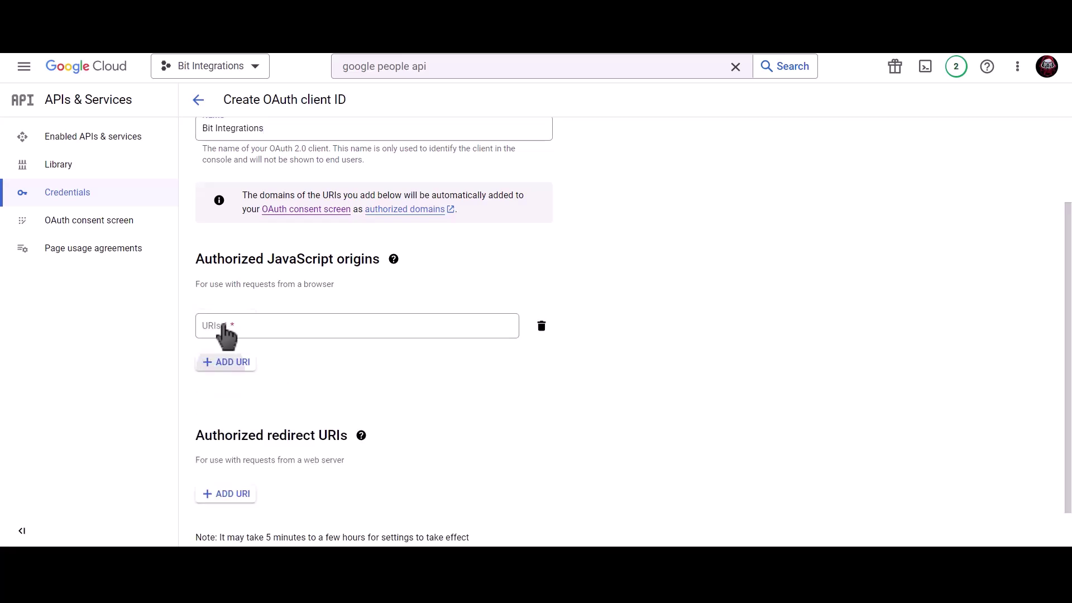
pyautogui.hotkey('ctrl', 'v')
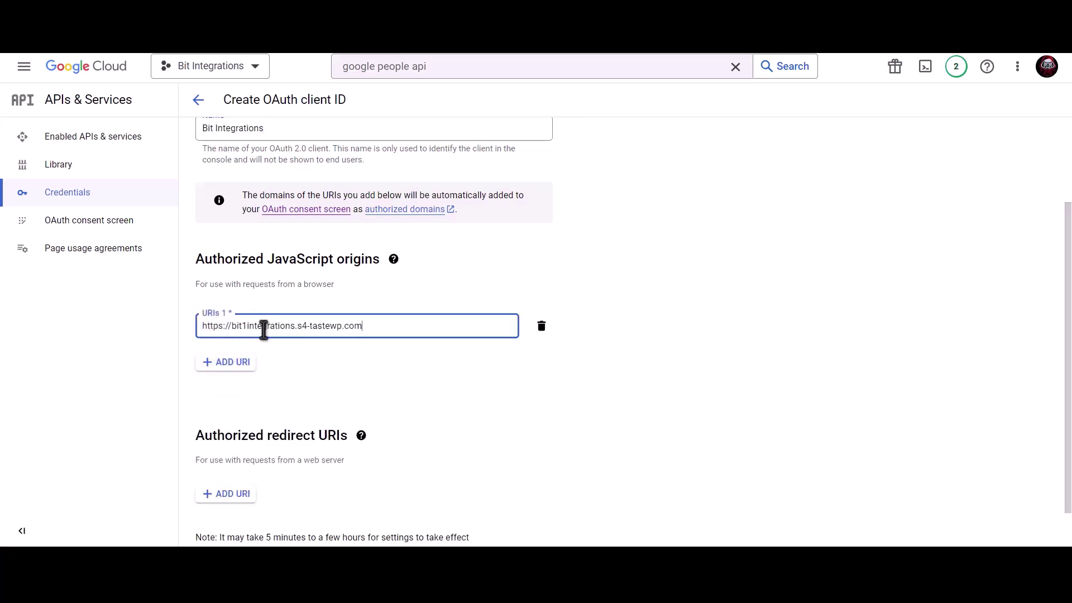
pyautogui.click(316, 344)
pyautogui.scroll(-1, 317, 344)
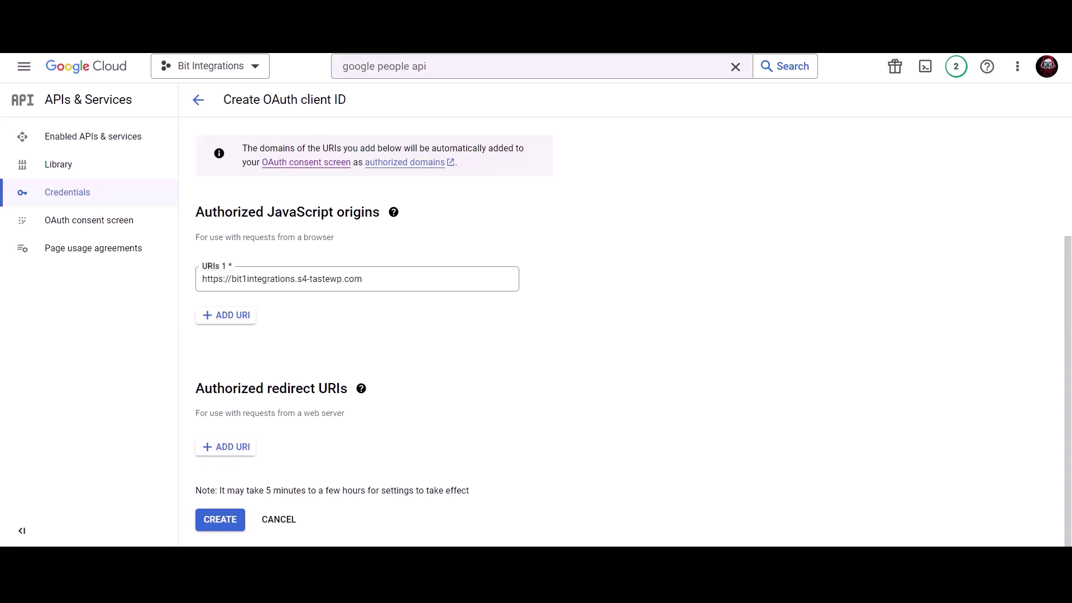
# Add the plugin's redirect URI, copied from Bit Integrations, as an authorized redirect URI
pyautogui.click(302, 11)
pyautogui.click(507, 376)
pyautogui.click(228, 447)
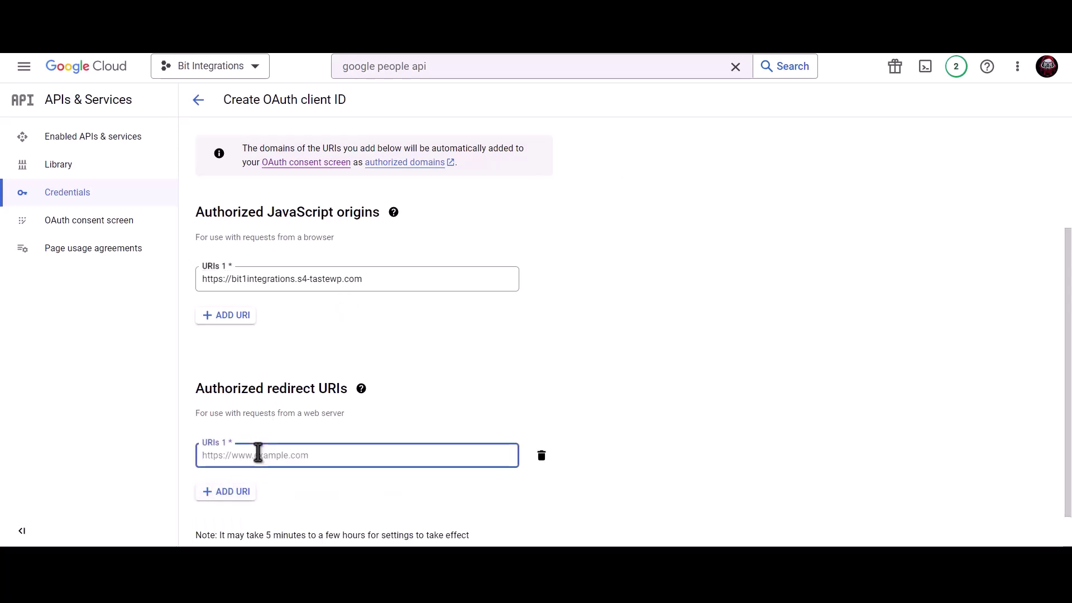
pyautogui.hotkey('ctrl', 'v')
pyautogui.scroll(-1, 503, 389)
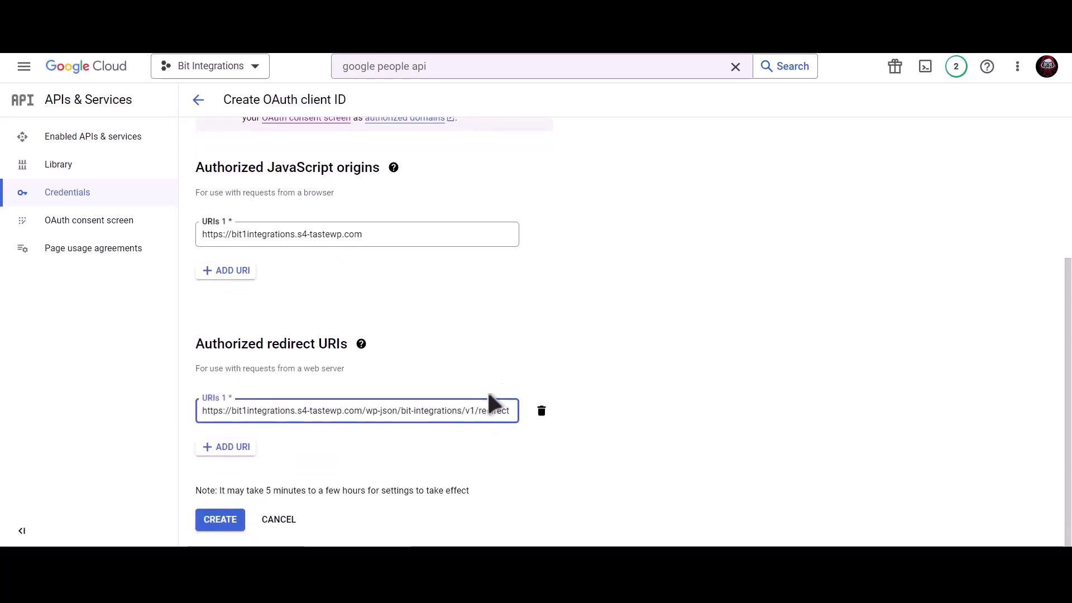
# Create the OAuth client and paste its client ID into the integration's Client Id field
pyautogui.click(229, 520)
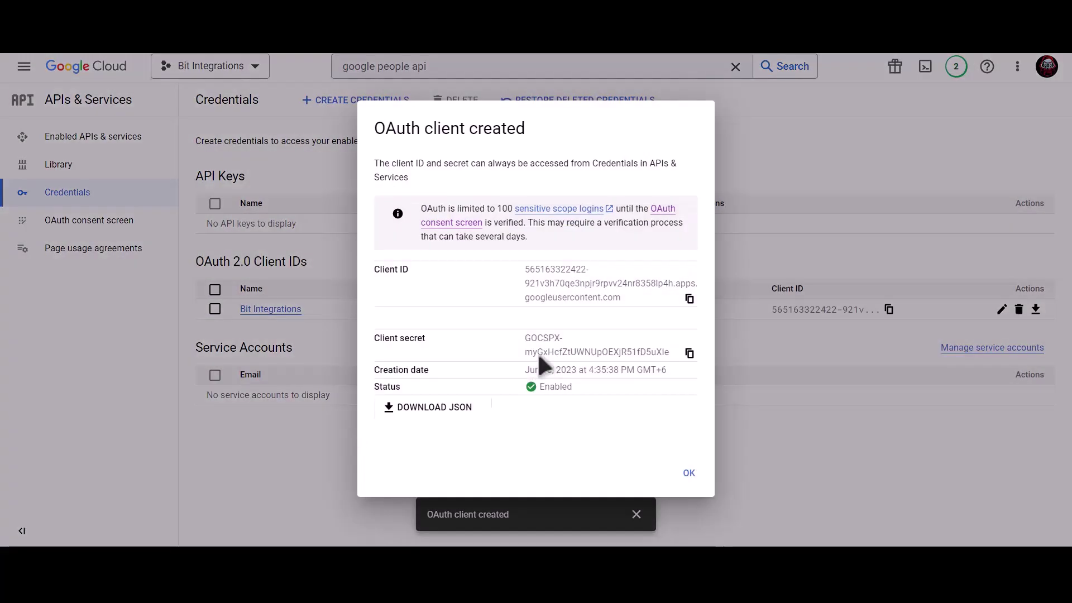
pyautogui.click(690, 299)
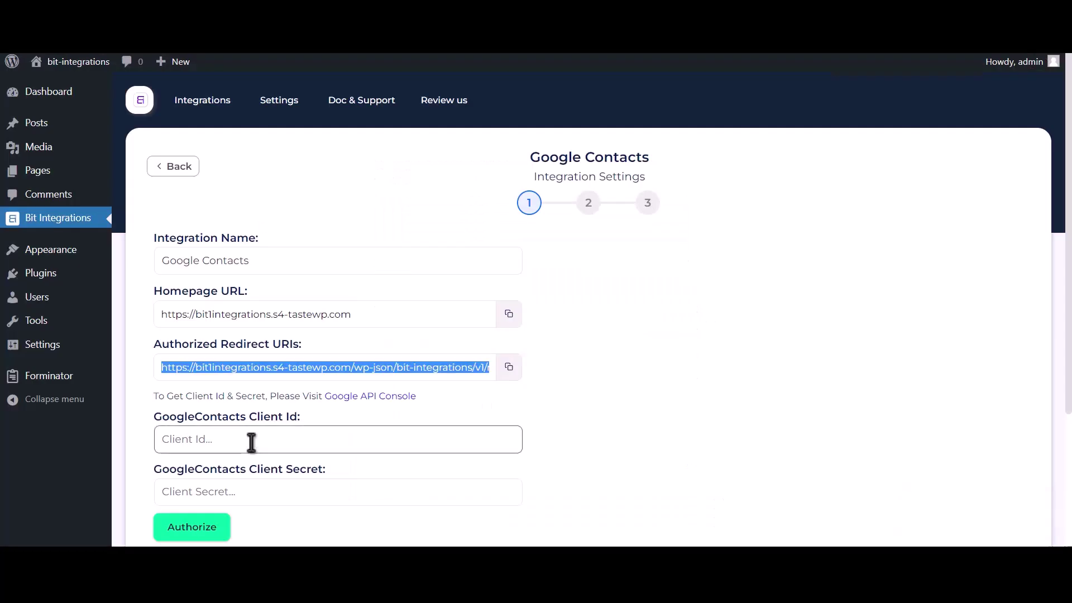
pyautogui.click(251, 441)
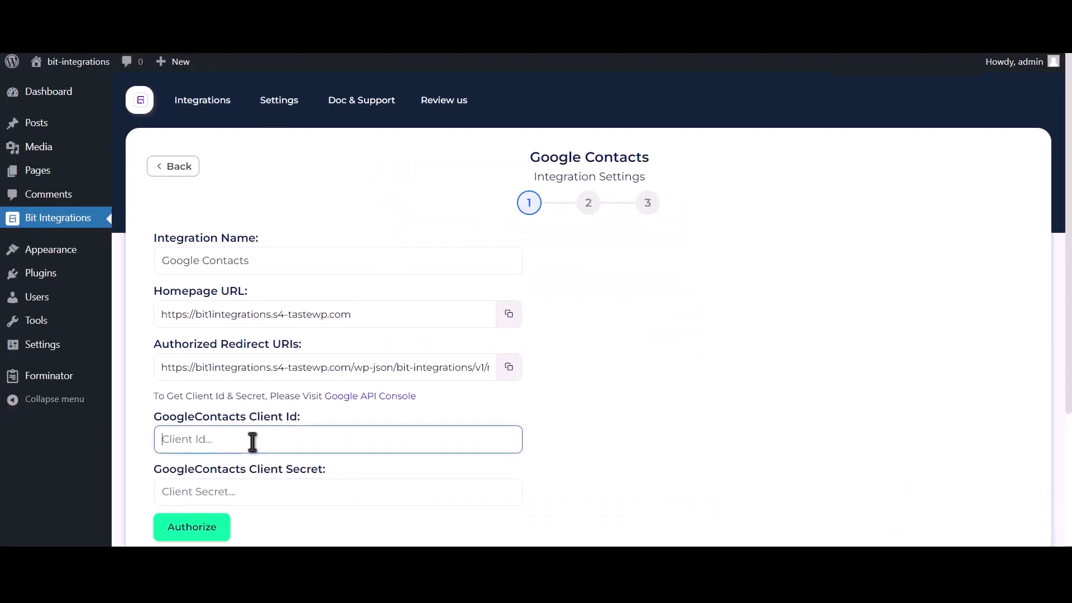
pyautogui.hotkey('ctrl', 'v')
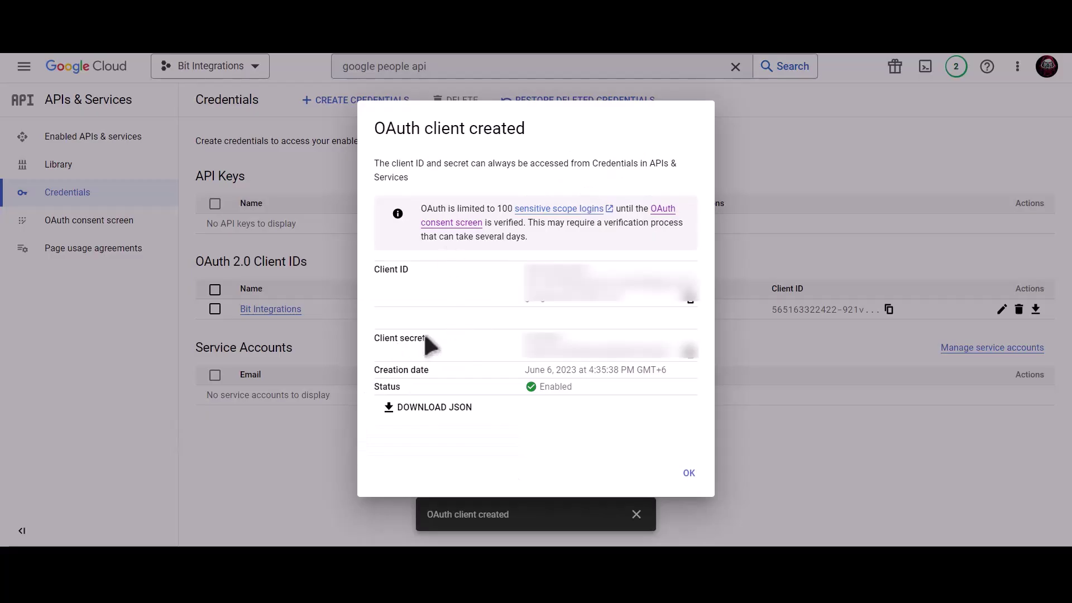
# Paste the client secret into the integration's Client Secret field
pyautogui.click(692, 356)
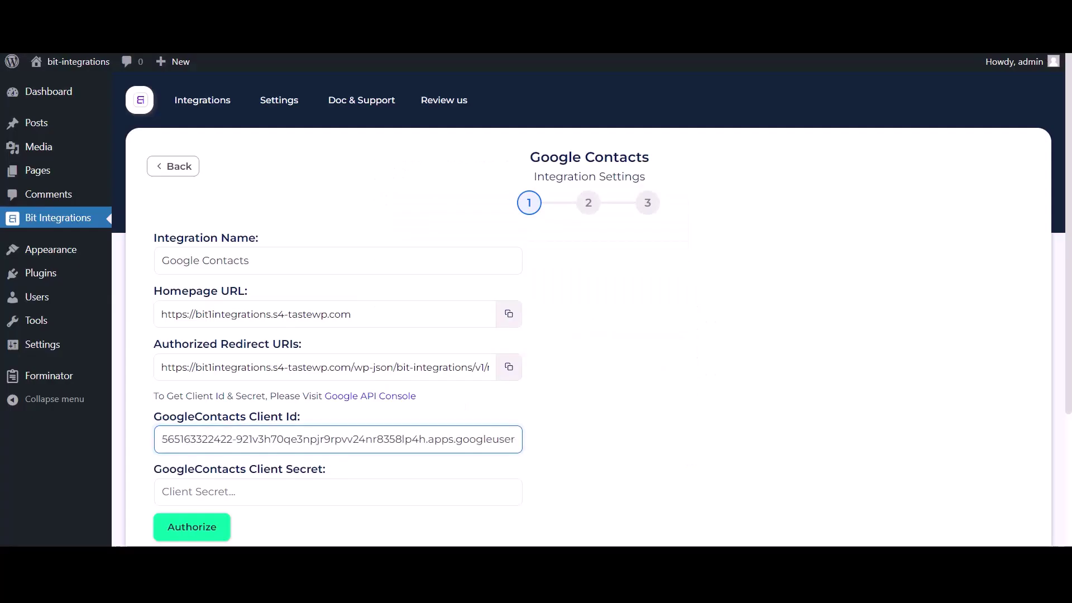
pyautogui.click(225, 491)
pyautogui.hotkey('ctrl', 'v')
pyautogui.click(279, 492)
pyautogui.hotkey('ctrl', 'v')
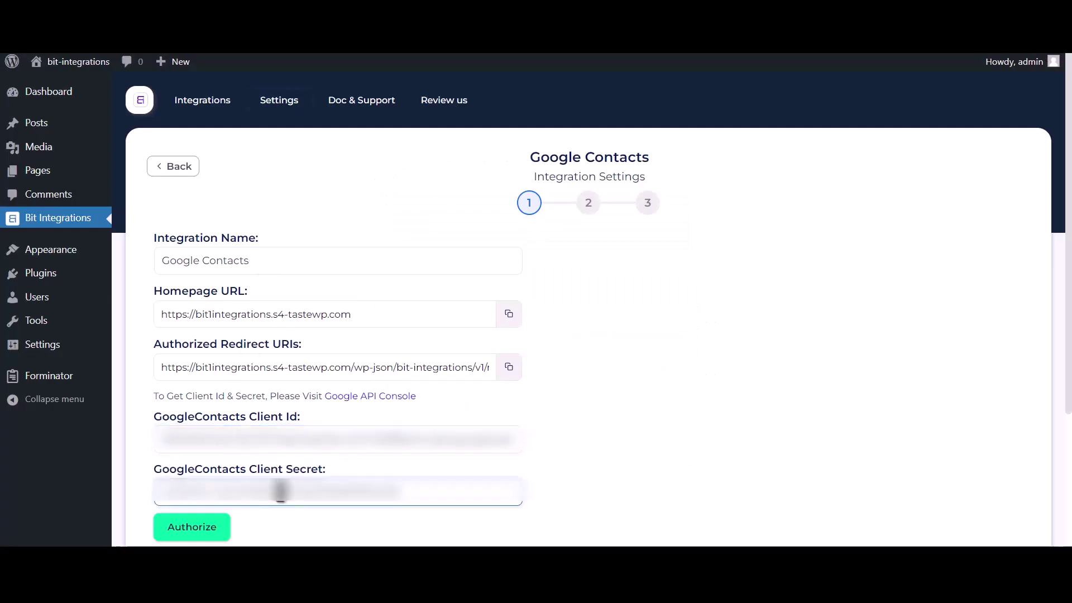
# Authorize with the Google account, bypassing the unverified-app warning and granting contacts access
pyautogui.click(210, 528)
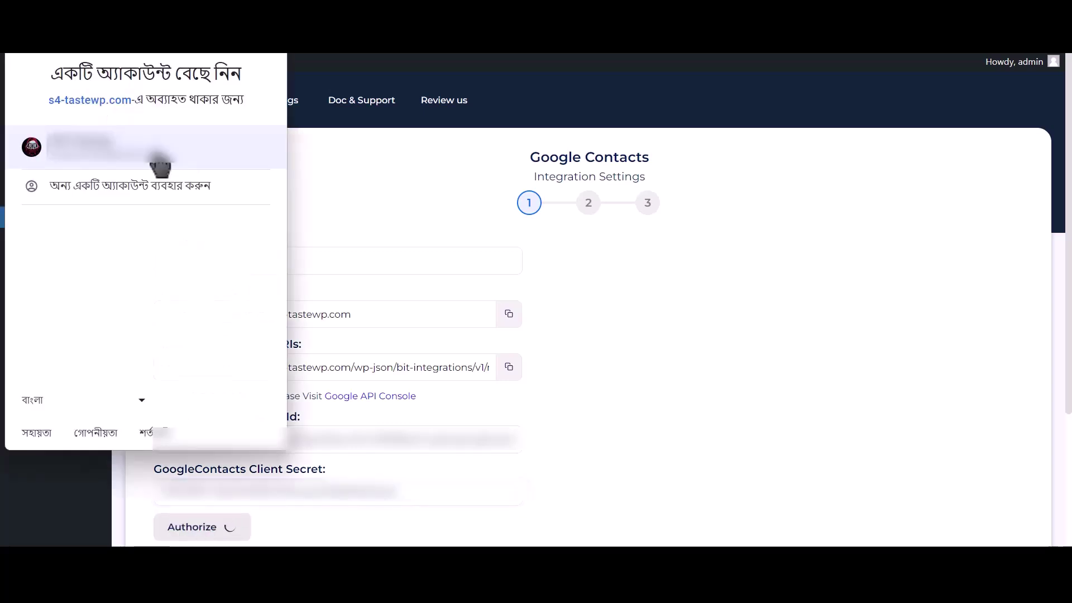
pyautogui.click(159, 162)
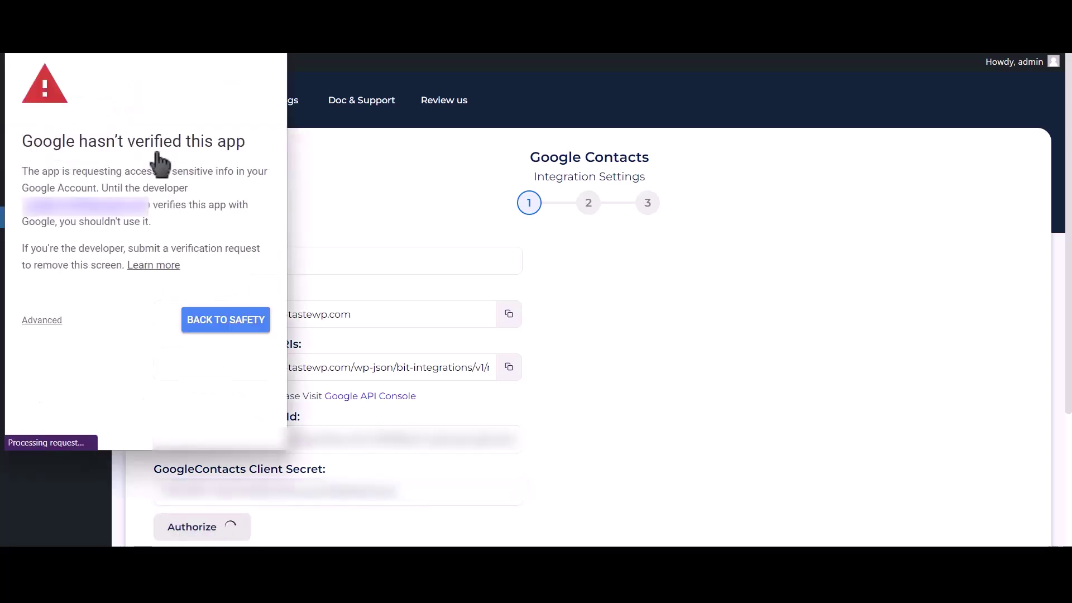
pyautogui.click(45, 324)
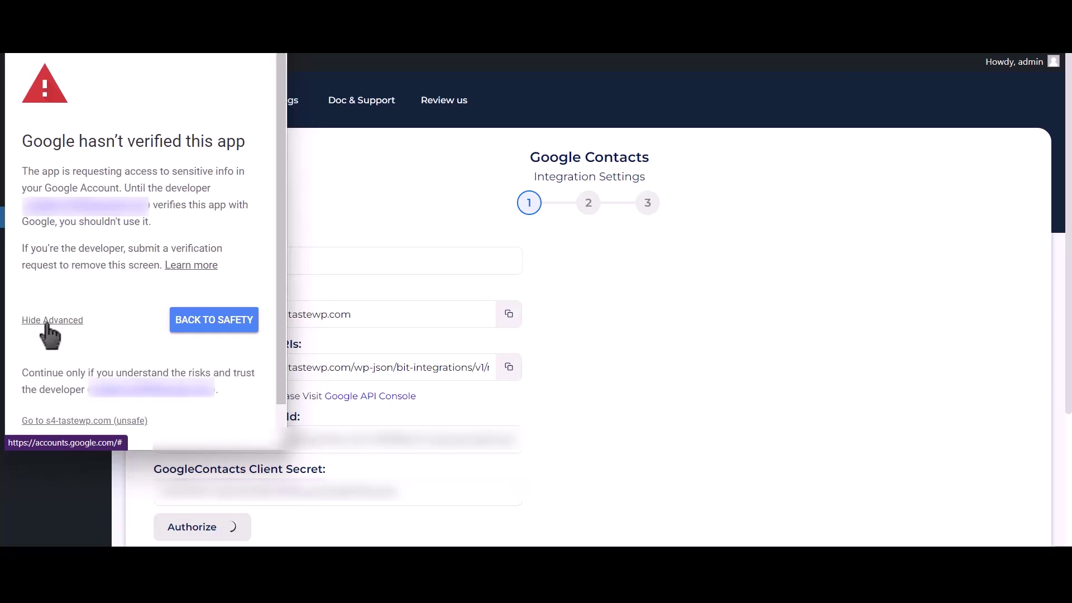
pyautogui.click(117, 424)
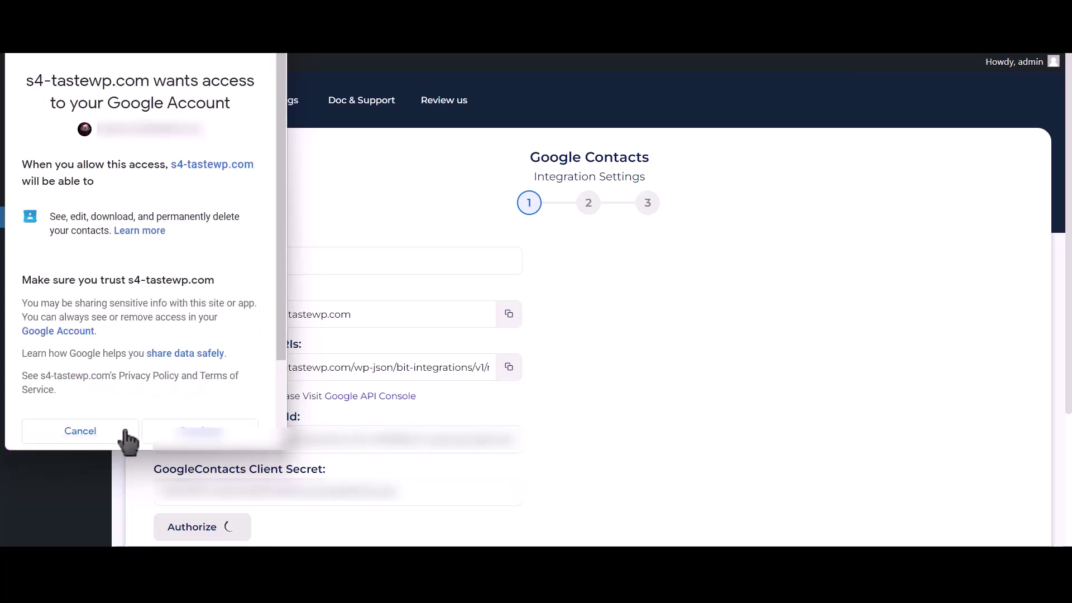
pyautogui.click(200, 438)
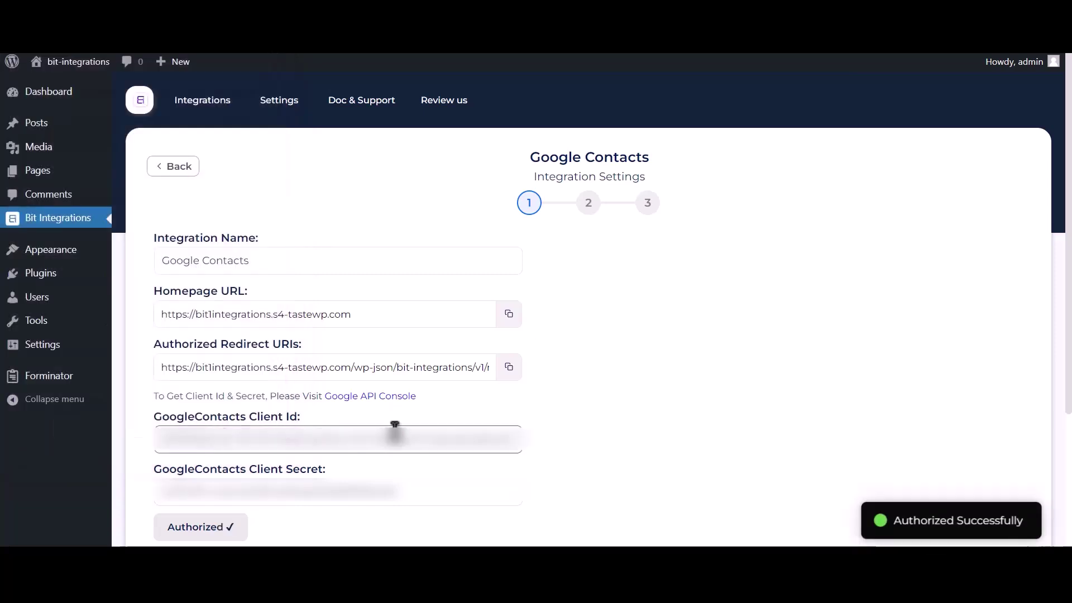
pyautogui.moveTo(893, 516); pyautogui.dragTo(1022, 511)
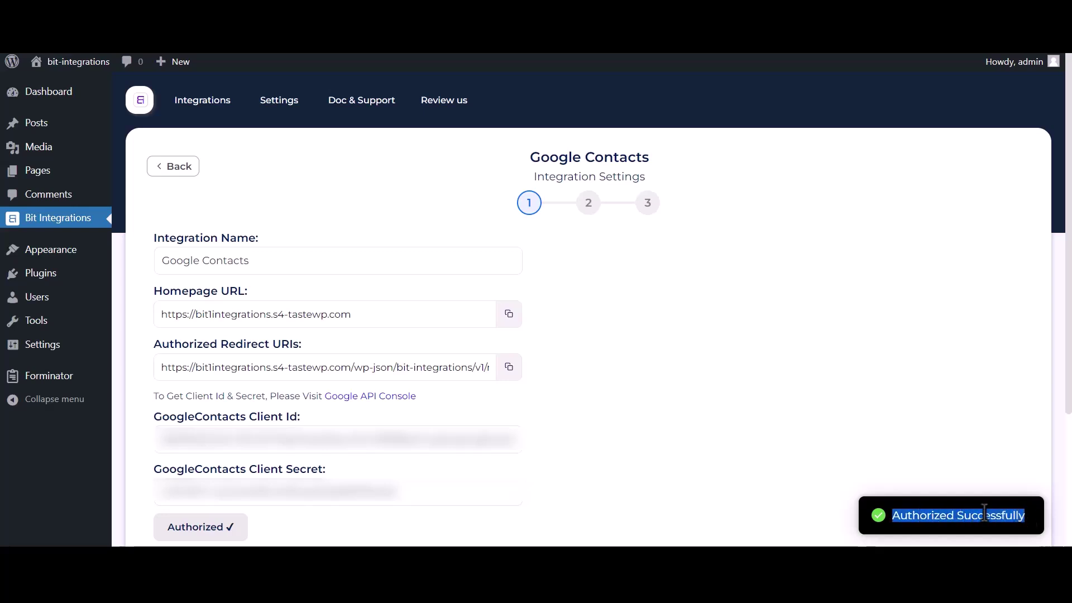
pyautogui.scroll(-3, 837, 492)
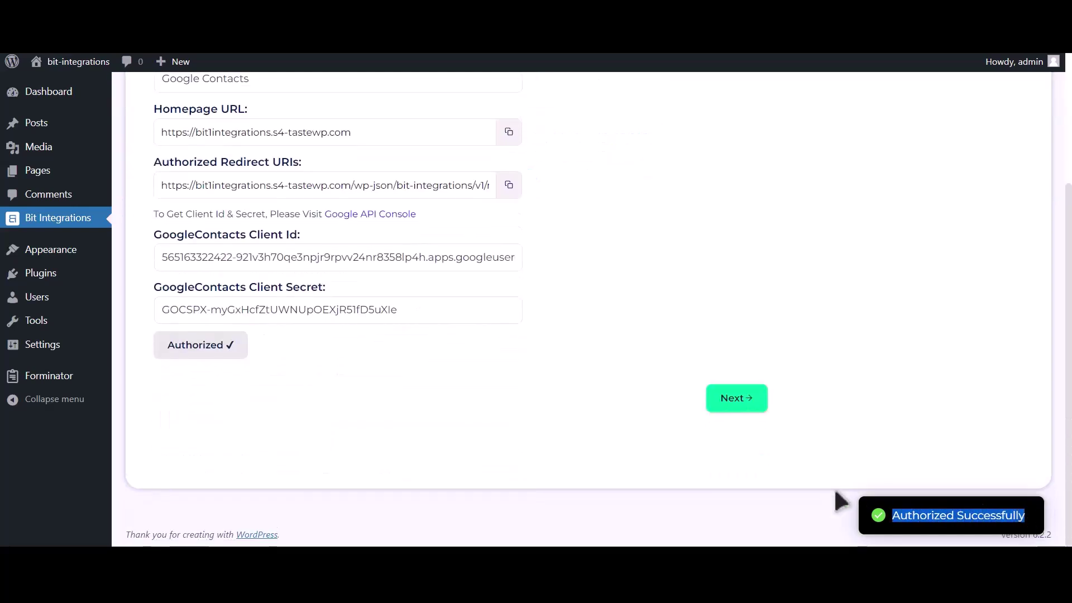
# Move to field mapping and choose the Create a contact action
pyautogui.click(741, 408)
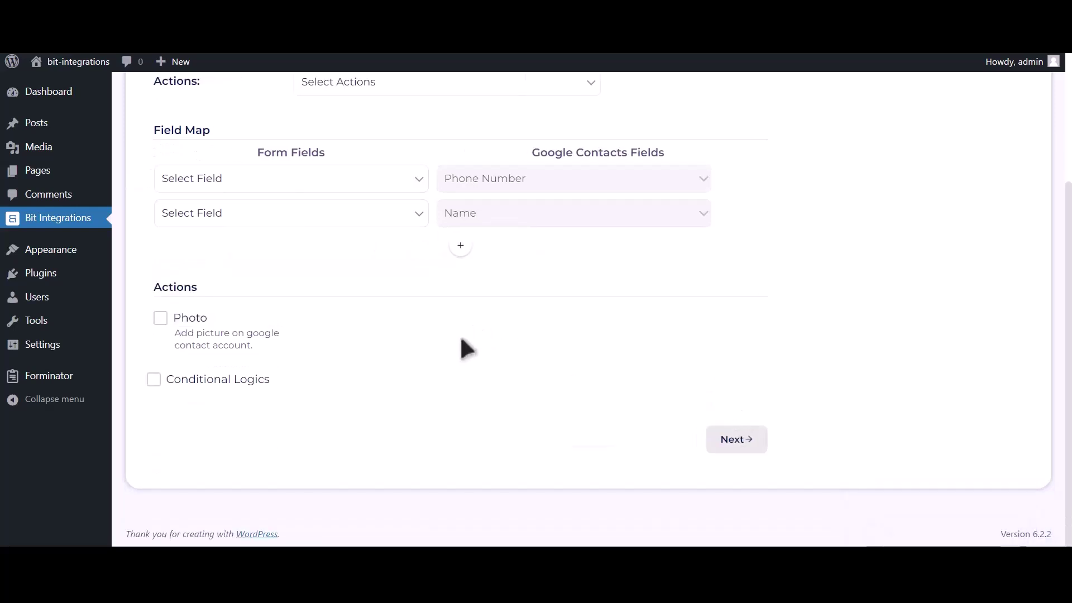
pyautogui.scroll(2, 462, 345)
pyautogui.click(424, 208)
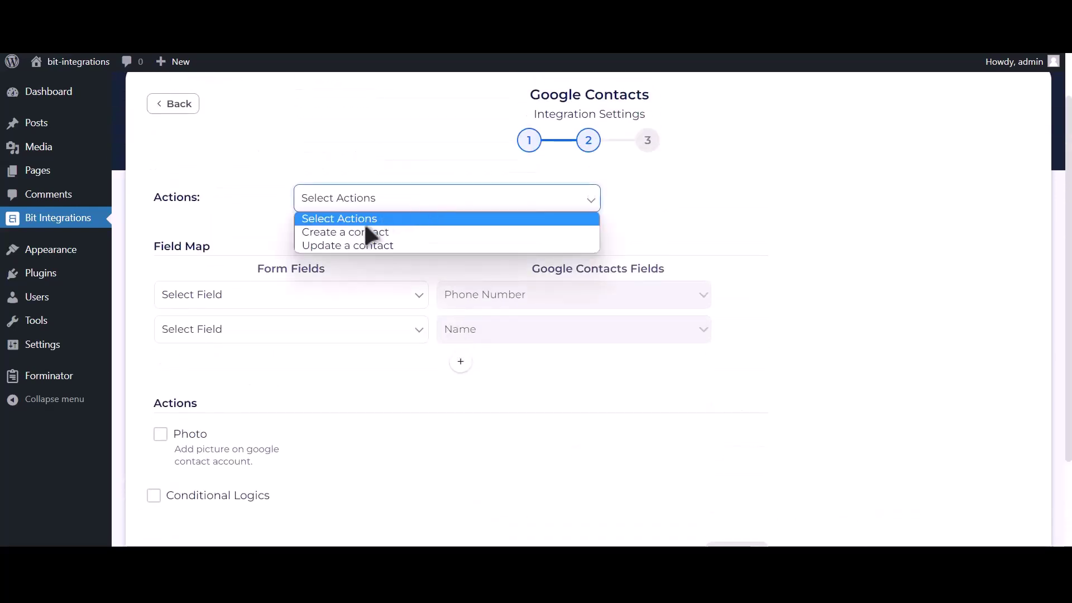
pyautogui.click(409, 238)
# Map Phone Number-1 to phone, Name-1 to name, and Email Address-1 to email
pyautogui.click(271, 299)
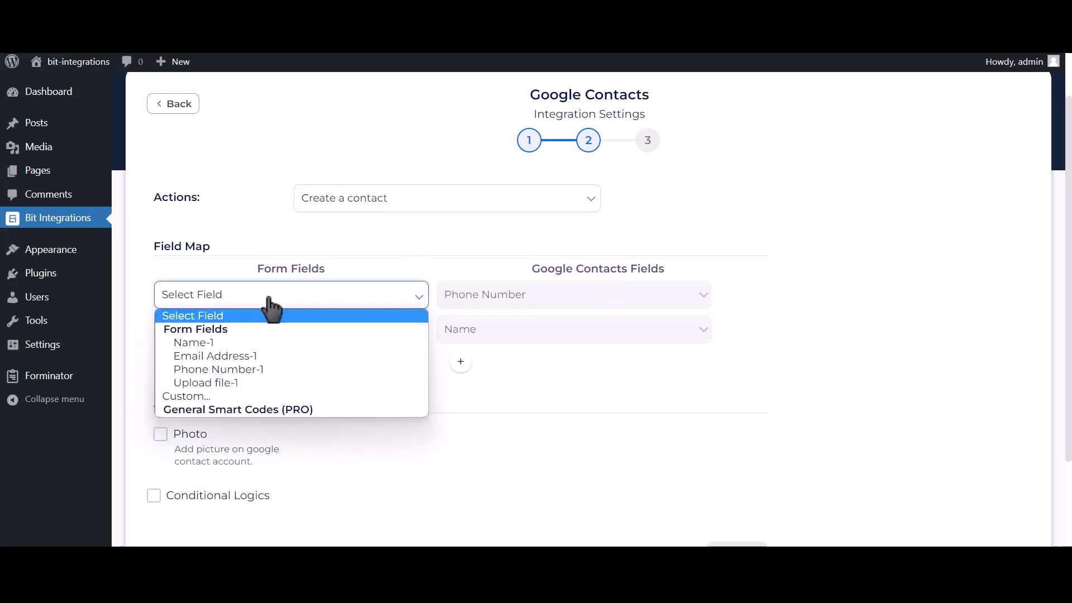
pyautogui.click(261, 370)
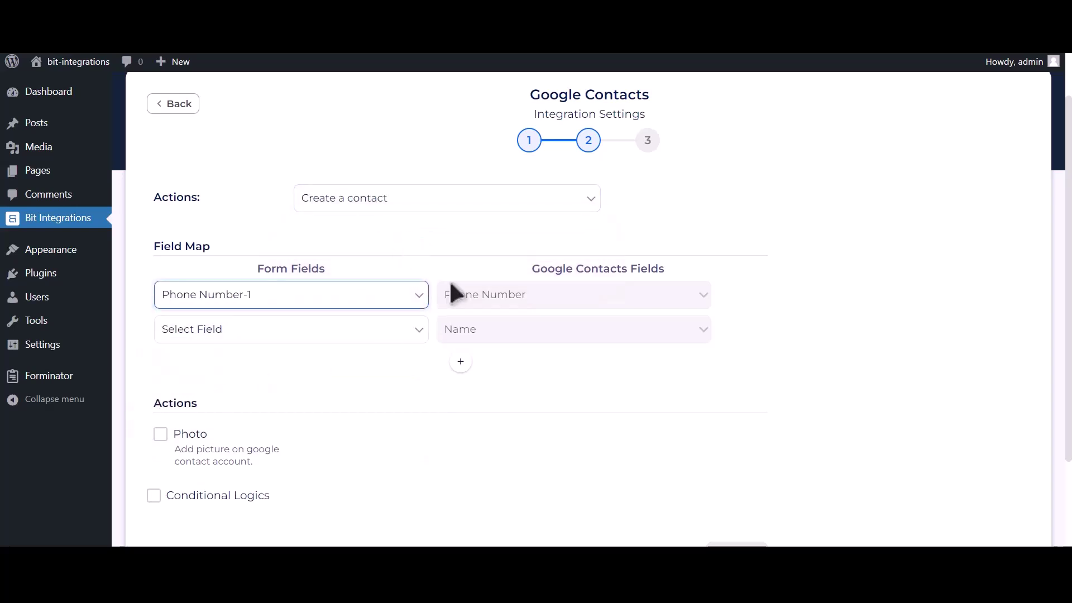
pyautogui.click(349, 331)
pyautogui.click(270, 376)
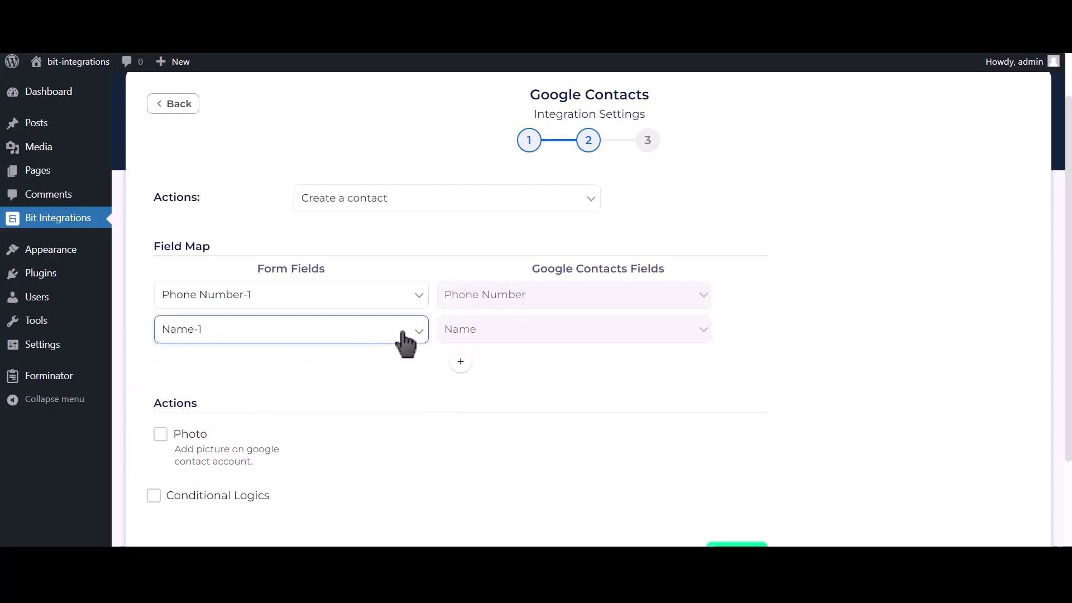
pyautogui.click(460, 363)
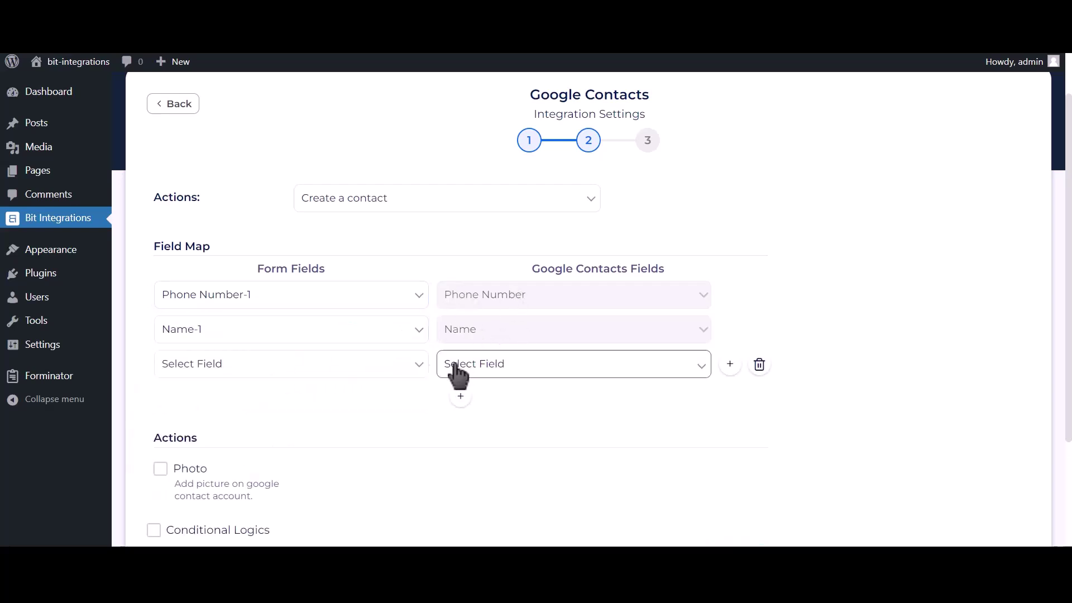
pyautogui.click(314, 368)
pyautogui.click(282, 425)
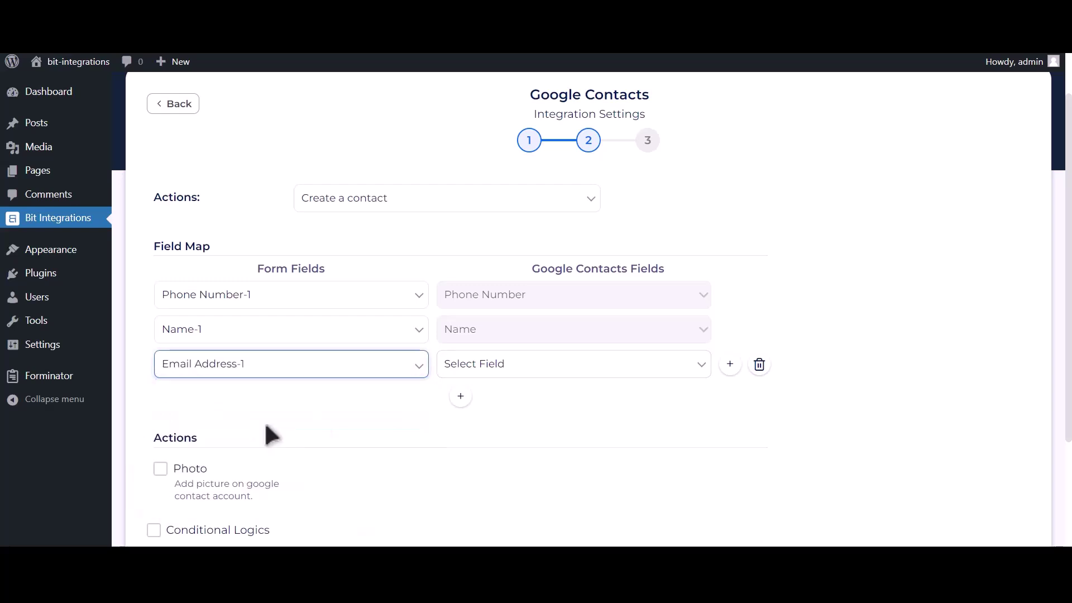
pyautogui.click(511, 369)
pyautogui.click(468, 463)
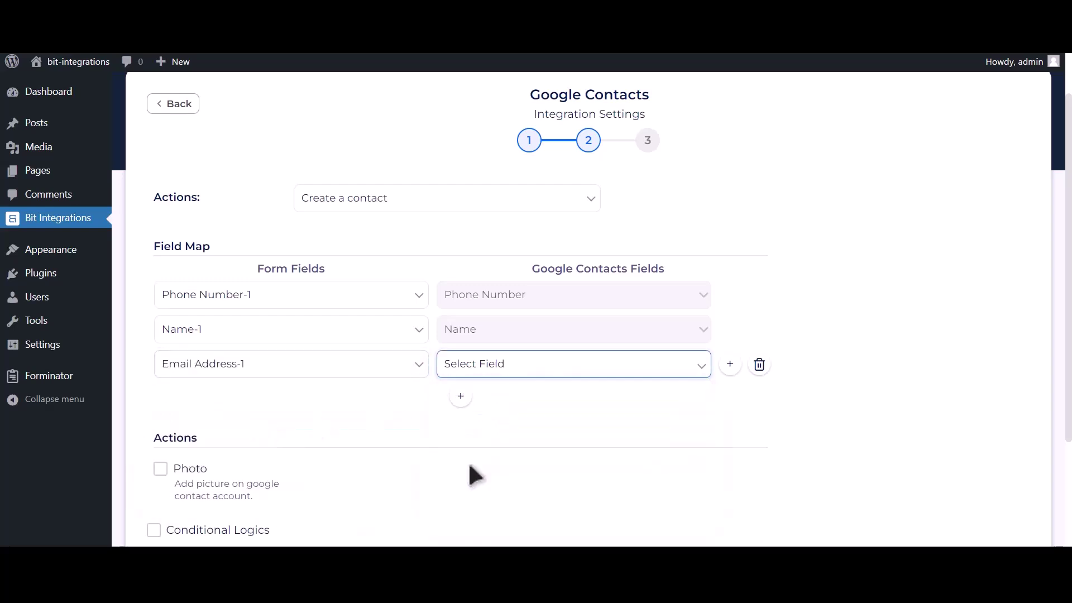
# Enable the Photo action using Upload file-1 as the contact photo
pyautogui.scroll(-1, 438, 433)
pyautogui.scroll(-1, 438, 433)
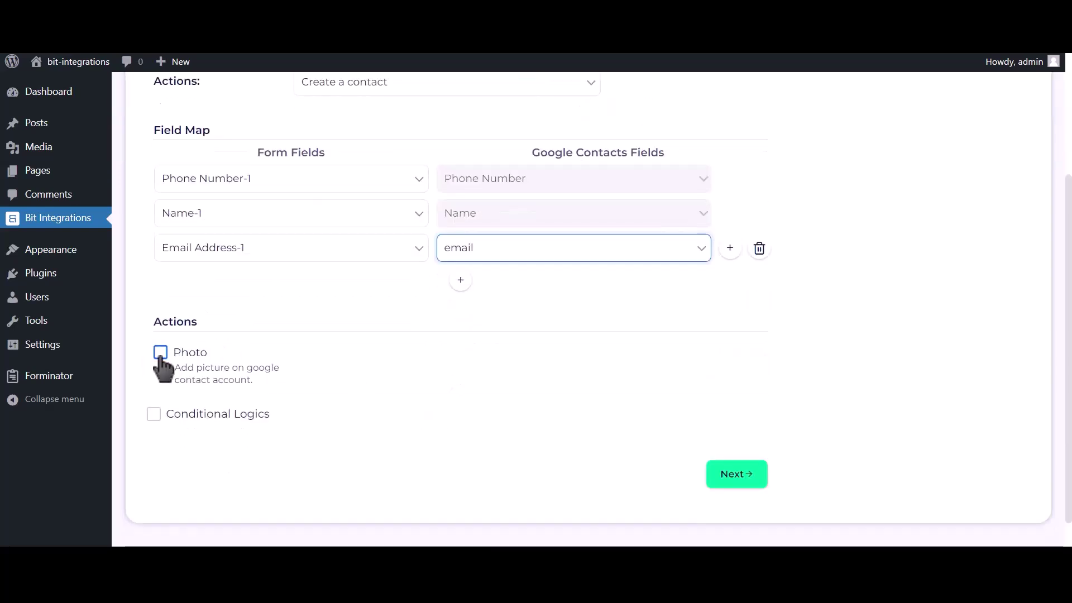
pyautogui.click(161, 353)
pyautogui.click(526, 310)
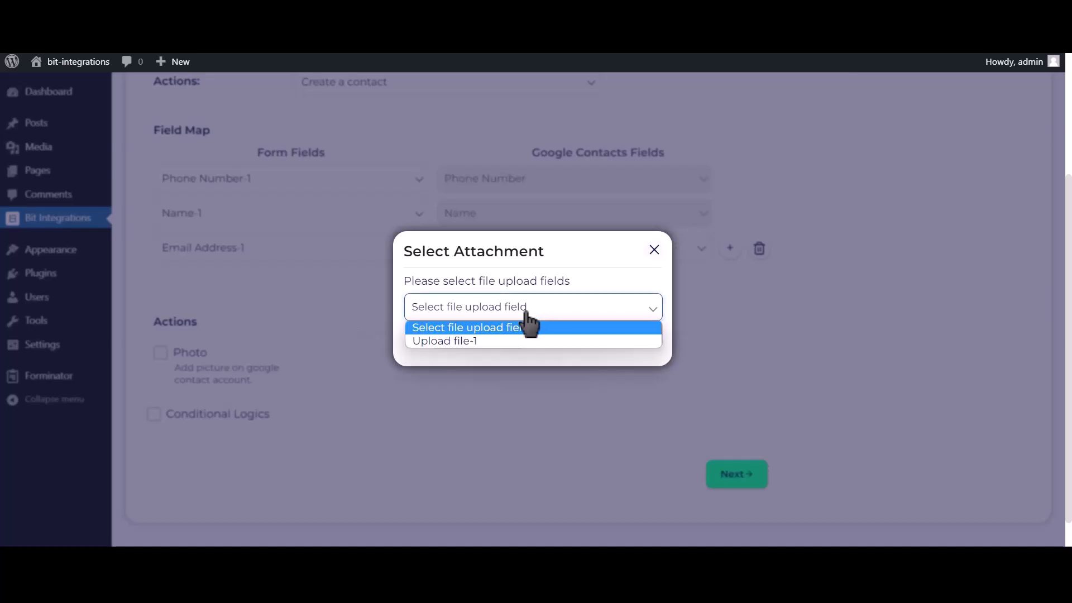
pyautogui.click(464, 341)
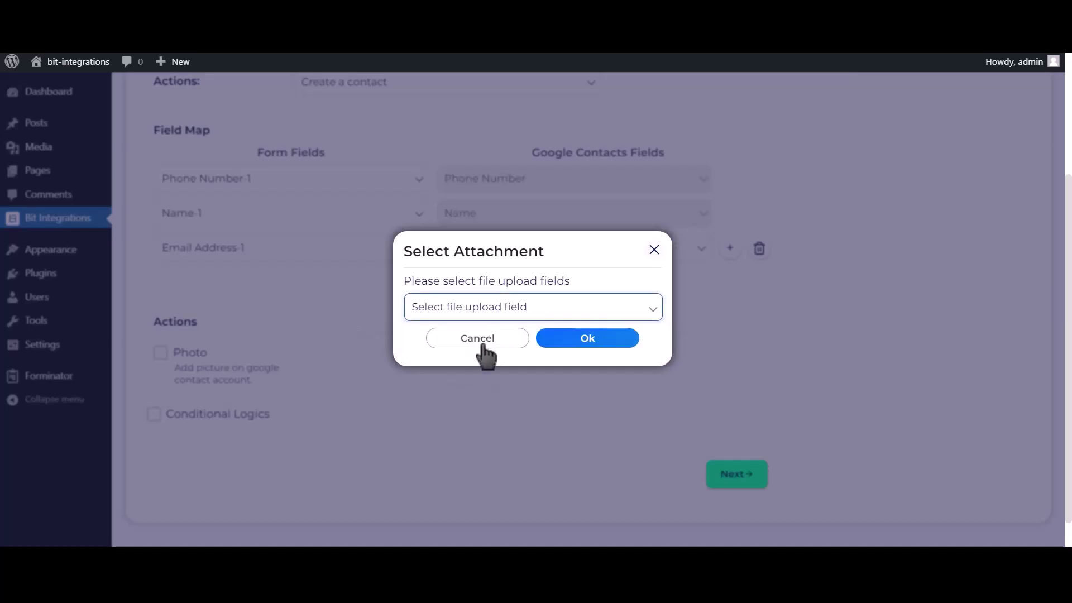
pyautogui.click(598, 340)
# Leave conditional logic off, then finish and save the integration
pyautogui.click(236, 416)
pyautogui.scroll(-2, 234, 425)
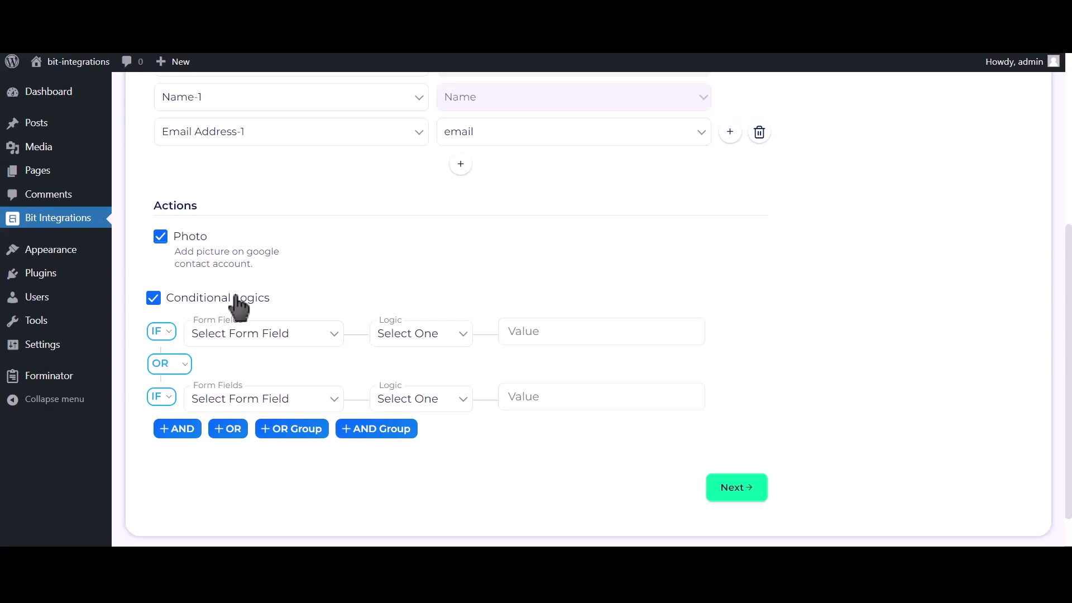
pyautogui.click(236, 298)
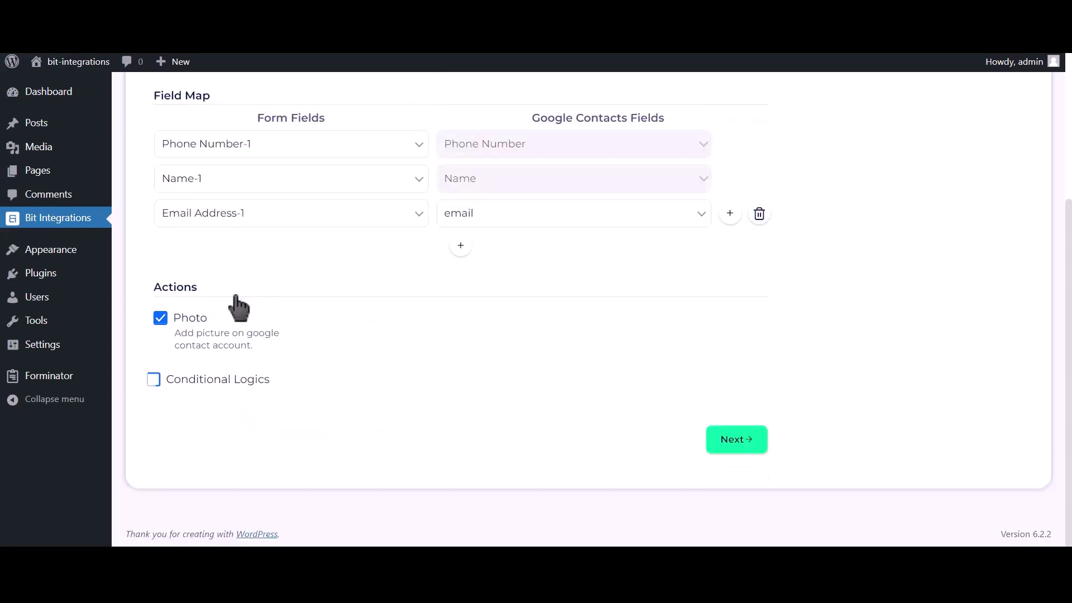
pyautogui.click(746, 445)
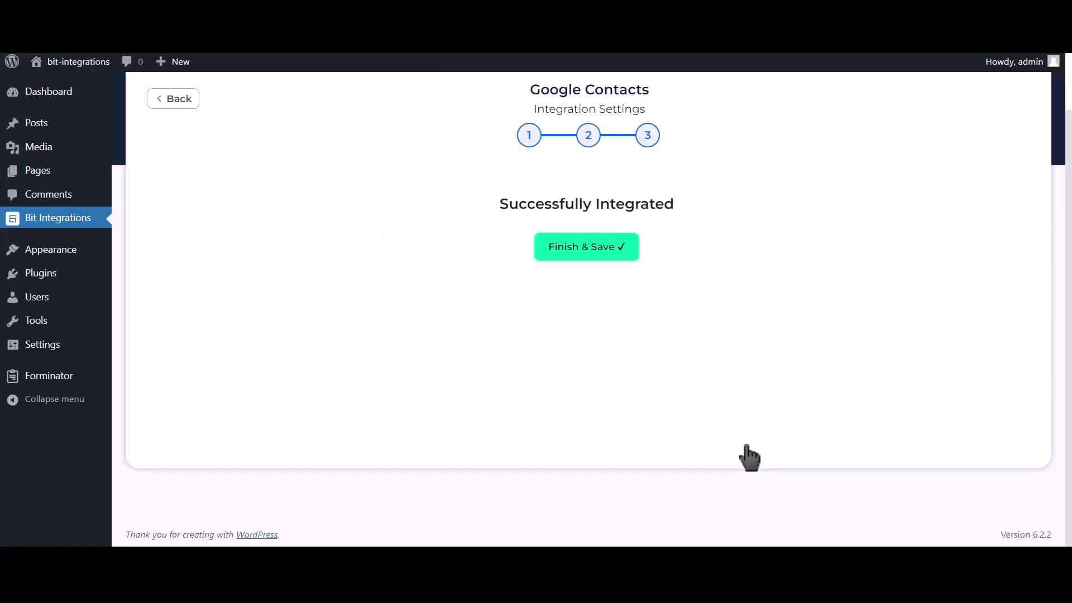
pyautogui.click(596, 255)
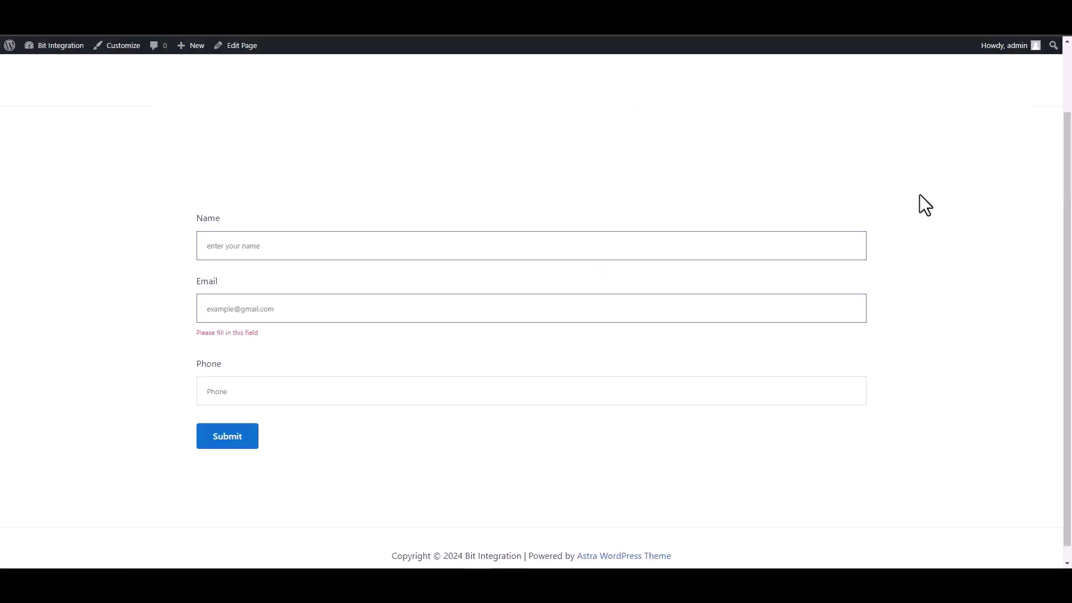
# Fill in the test form with the name Bit Integrations, a support e-mail address and a phone number
pyautogui.write('Bit')
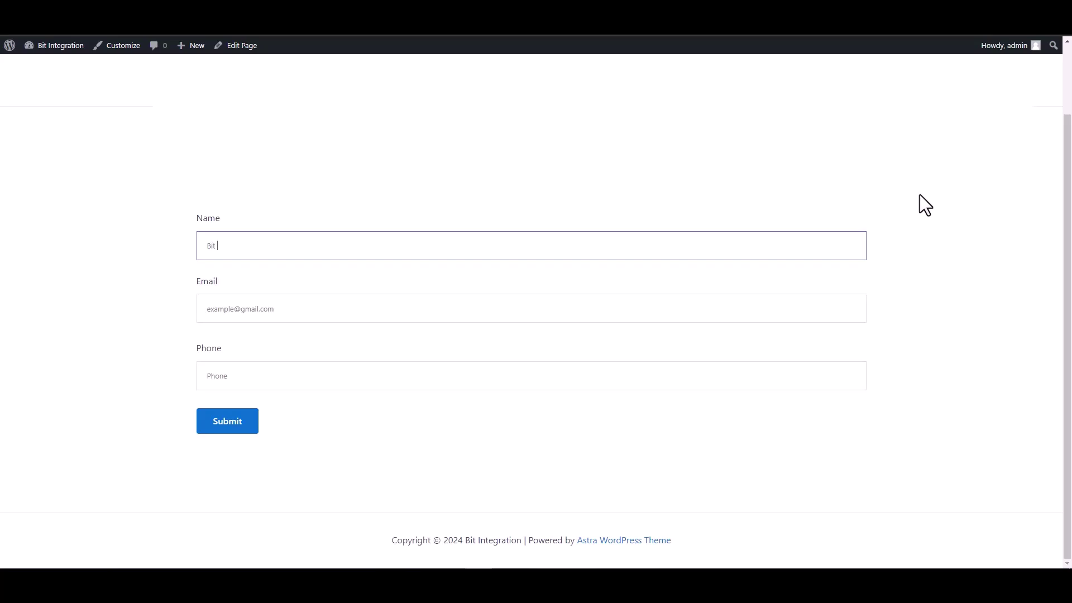
pyautogui.write('Integrations')
pyautogui.click(856, 315)
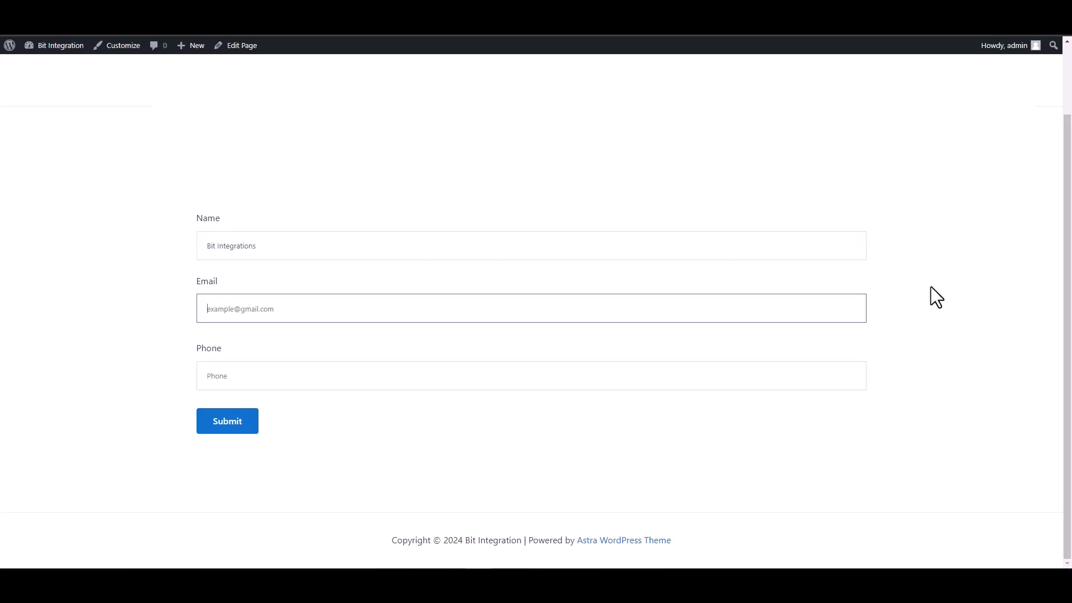
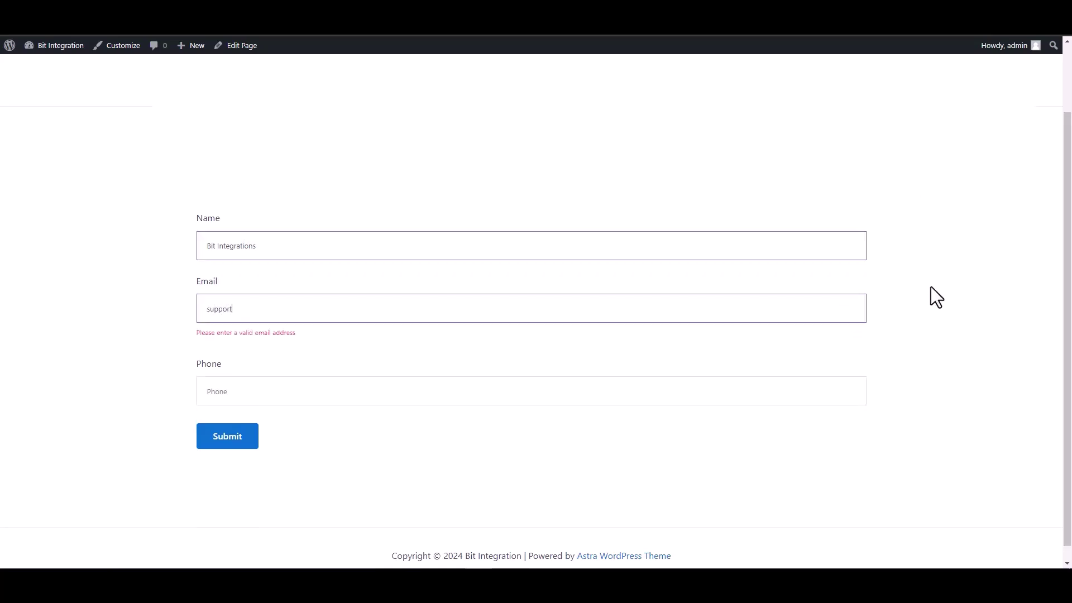
pyautogui.click(844, 390)
pyautogui.write('444555666')
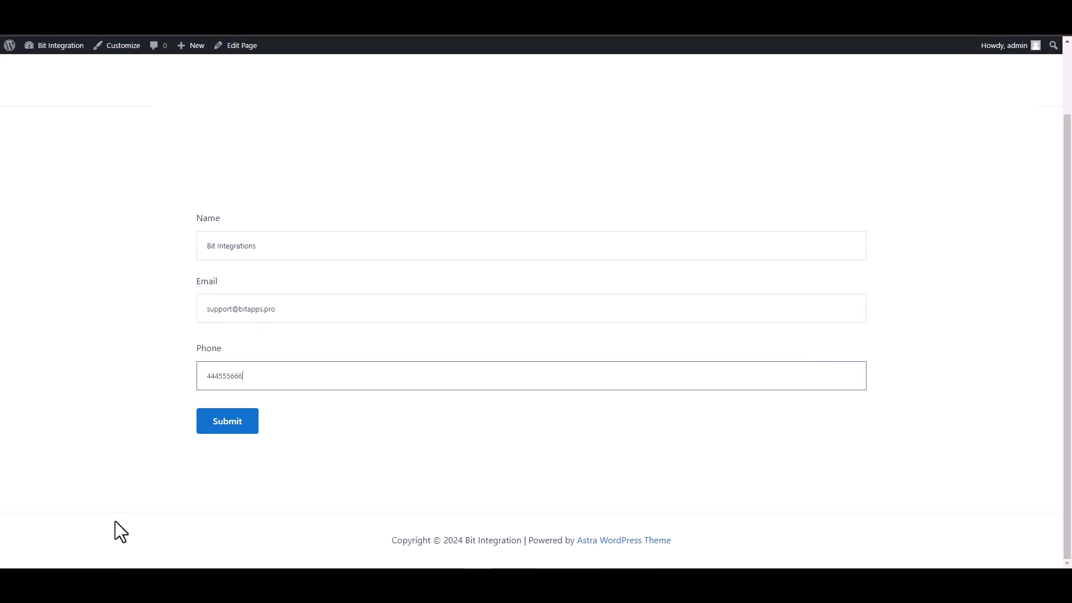
# Submit the test form and confirm the success message
pyautogui.click(231, 428)
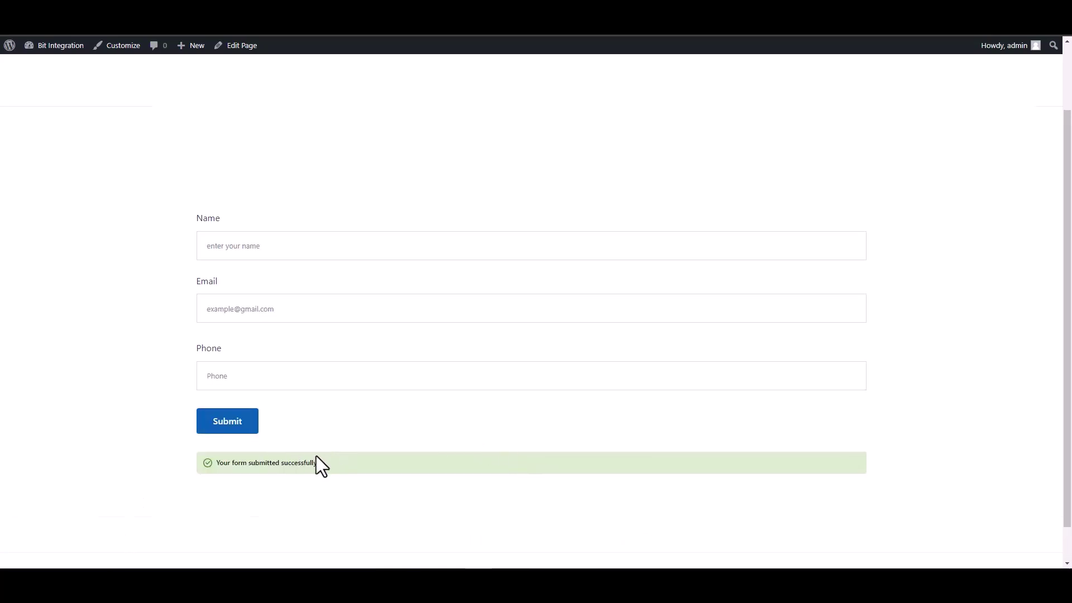
pyautogui.moveTo(324, 465); pyautogui.dragTo(180, 464)
pyautogui.click(170, 457)
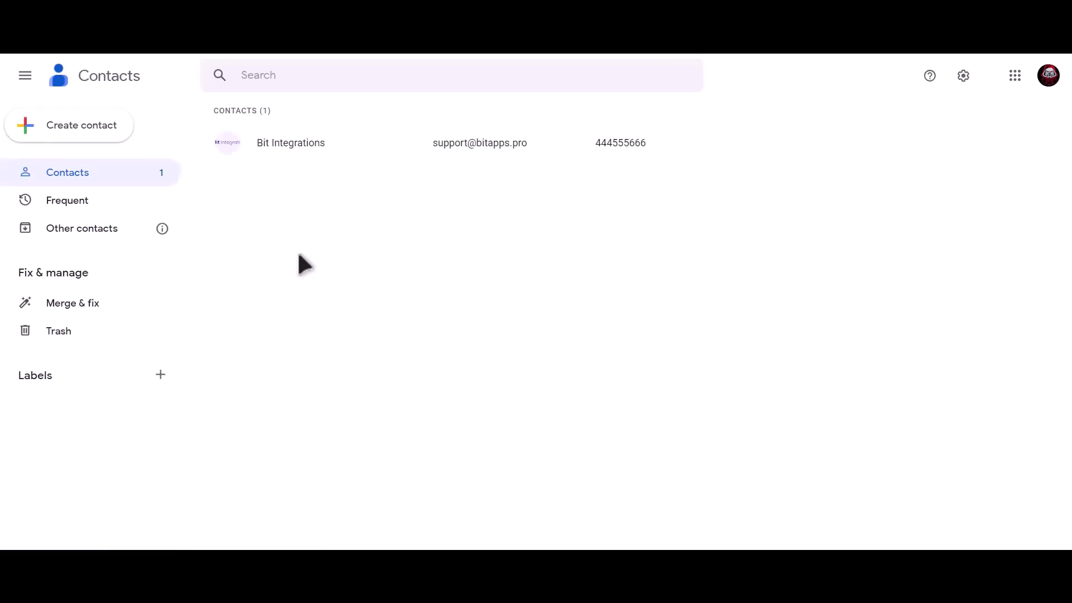
# Open the Bit Integrations contact in Google Contacts to view its e-mail and phone
pyautogui.click(339, 144)
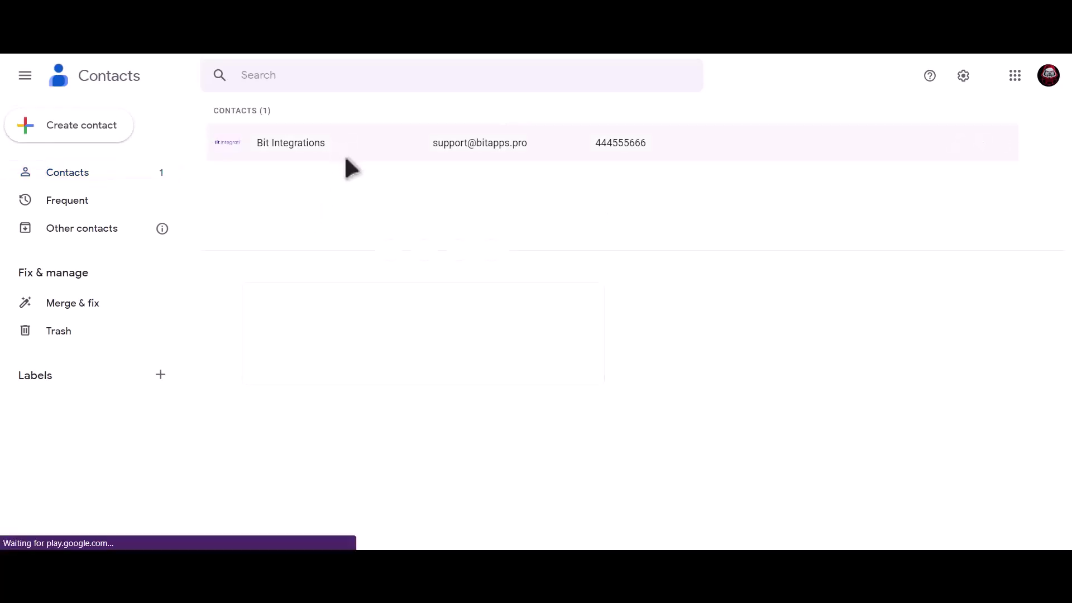